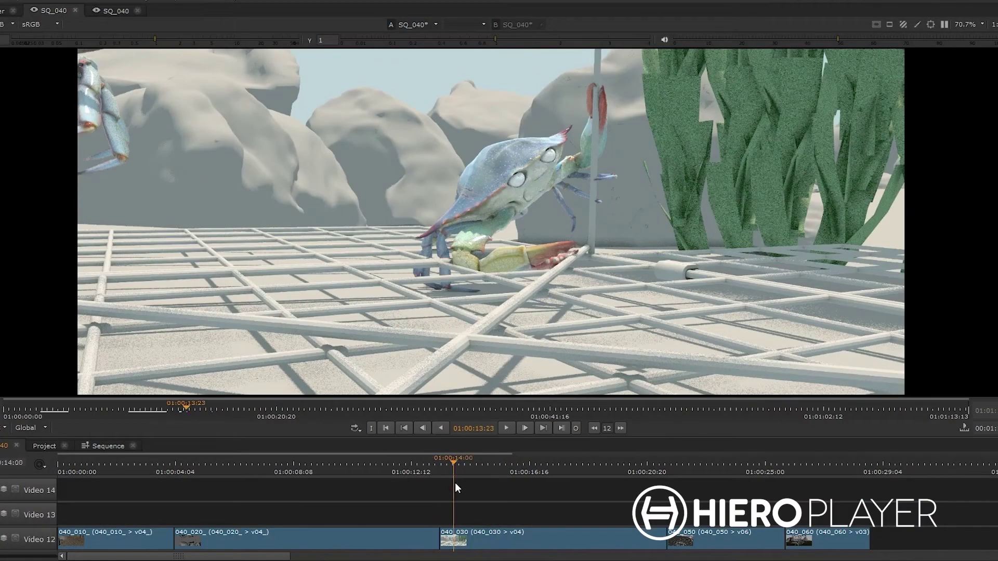
- Switch shot 040_030 to version v05 and shot 040_050 to v14, scrubbing the sequence to review both
left_click_drag(454, 482, 602, 491)
left_click(552, 541)
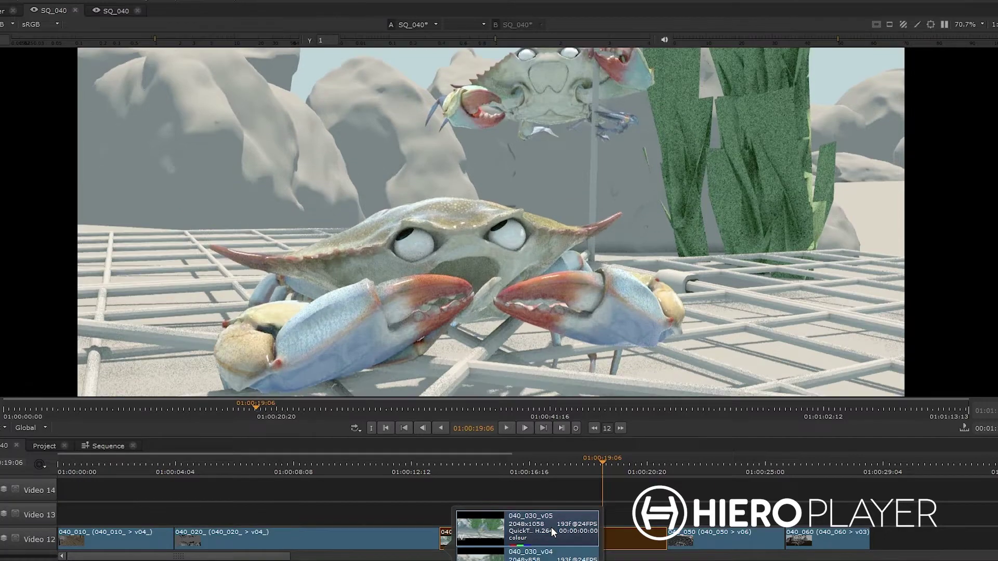
left_click(646, 494)
left_click_drag(602, 460, 698, 463)
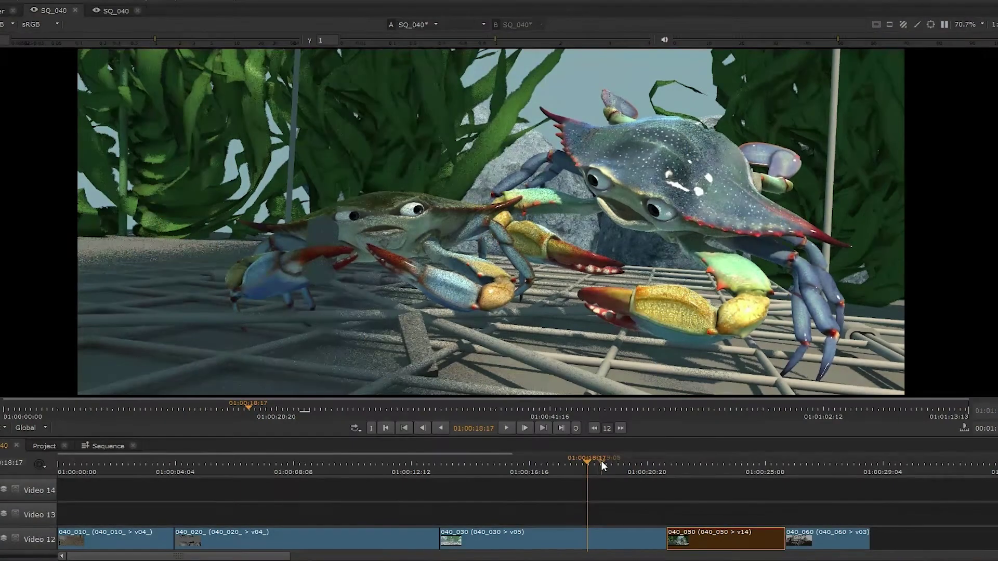
left_click_drag(600, 460, 718, 469)
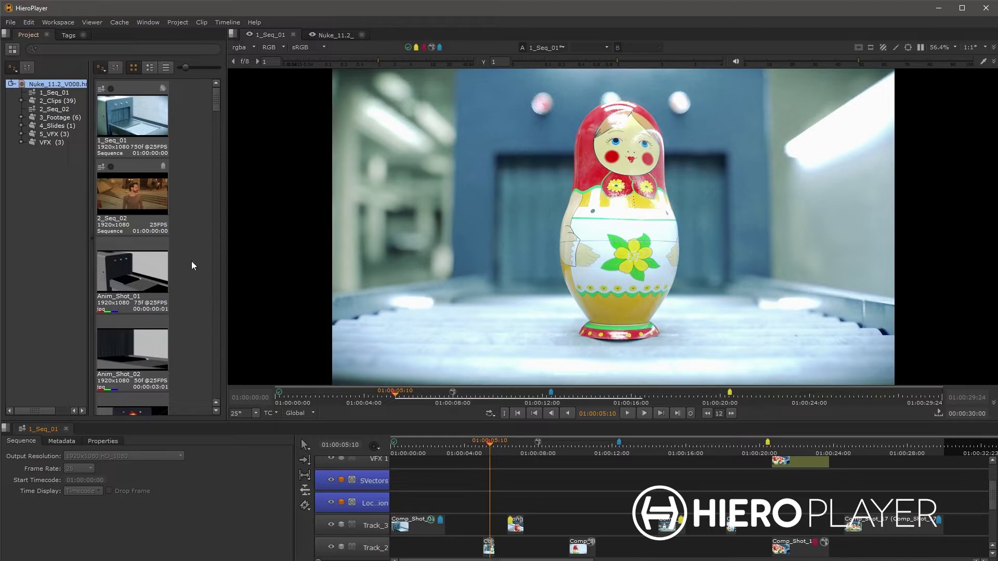
- Select the first four project bin items and the clips on the lower timeline tracks, and clear the selection
left_click_drag(193, 366, 129, 111)
left_click_drag(456, 468, 733, 559)
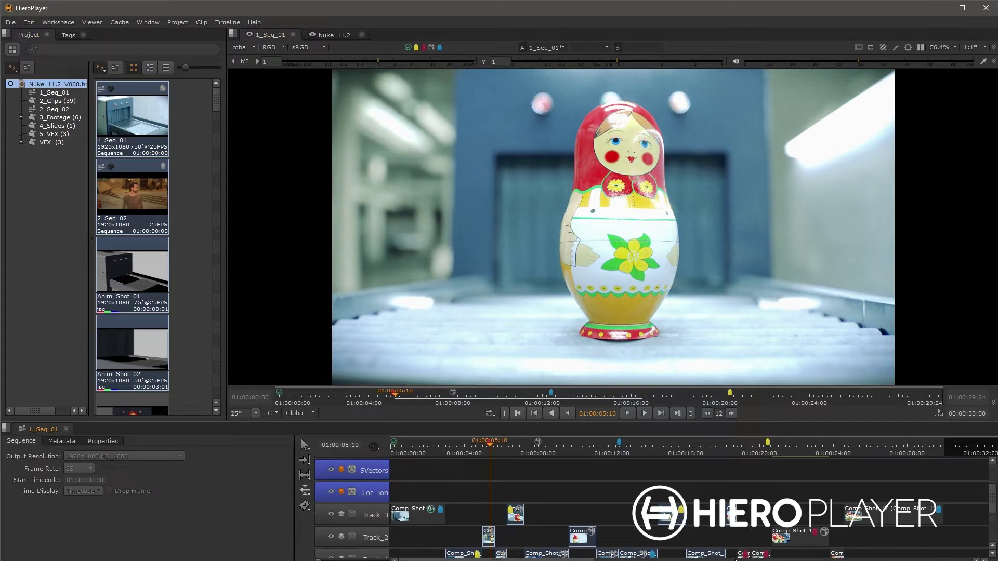
left_click(199, 293)
- Place Anim_Shot_01 on a new video track above VFX 1 near the sequence start and split it at about 01:00:01:15
scroll(476, 509, "up", 1)
left_click_drag(476, 510, 482, 554)
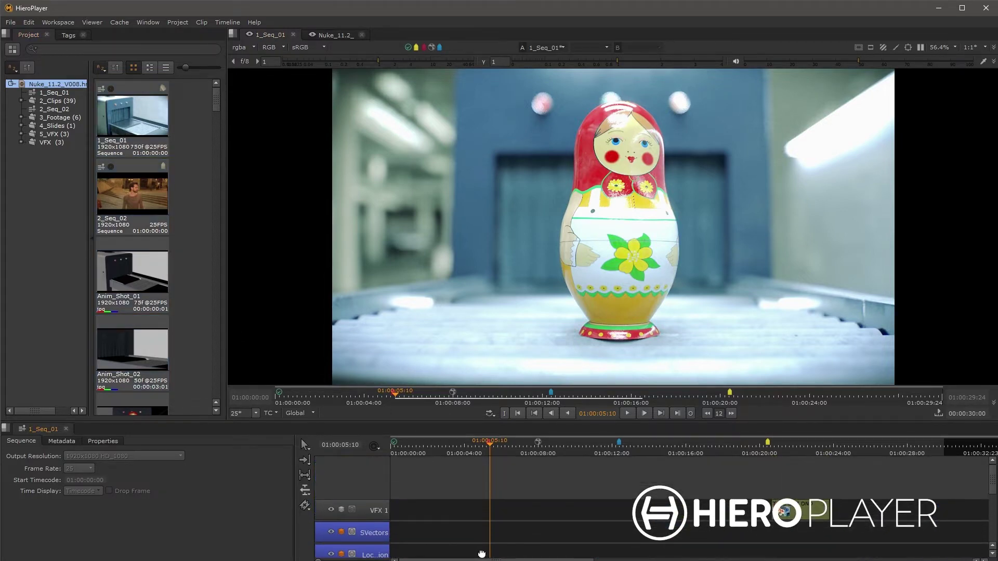
left_click(695, 484)
key("c")
left_click_drag(127, 275, 422, 489)
left_click(420, 489)
left_click(425, 489)
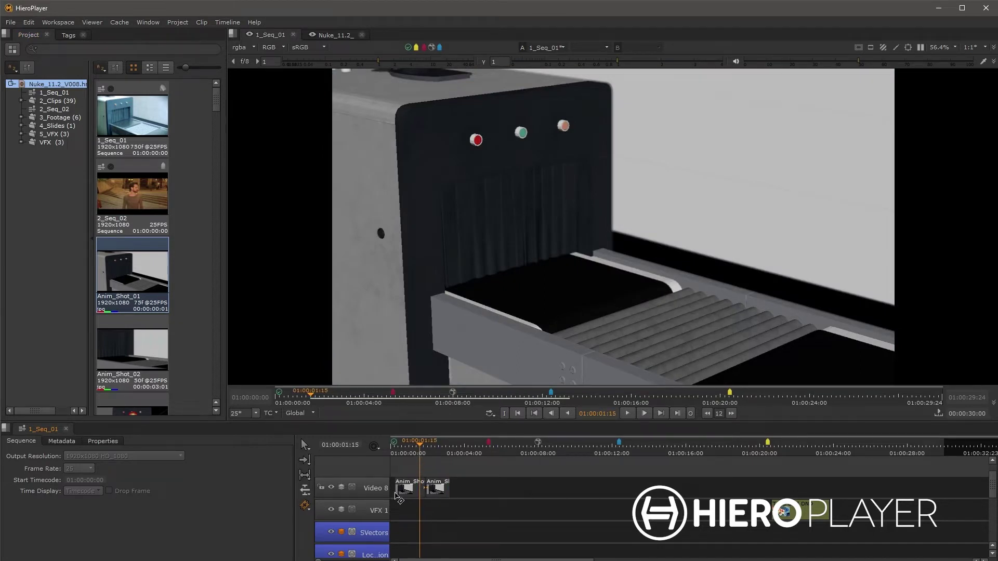
left_click(10, 22)
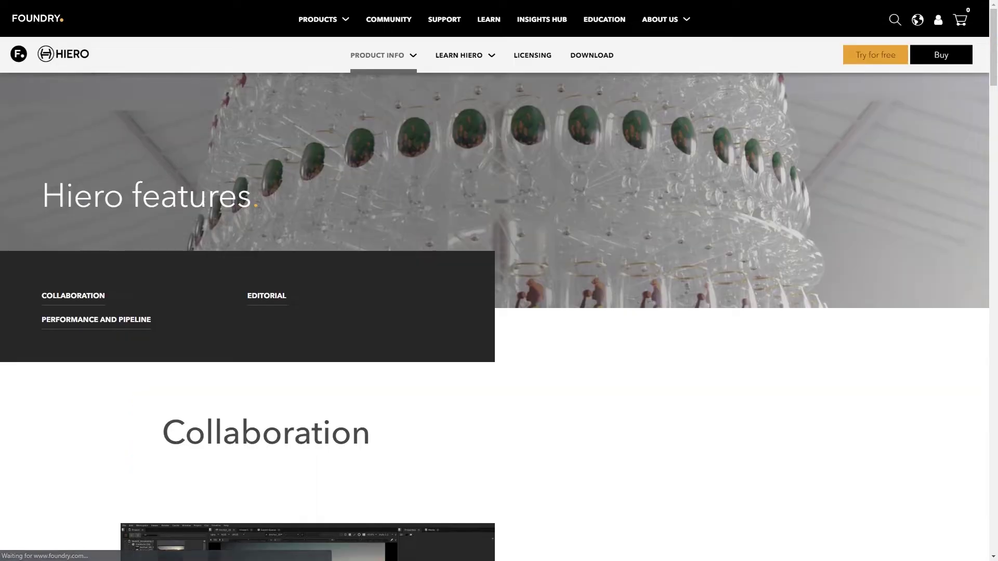
- Switch to the Foundry website and look through the Hiero features page and its product comparison table
scroll(990, 185, "down", 15)
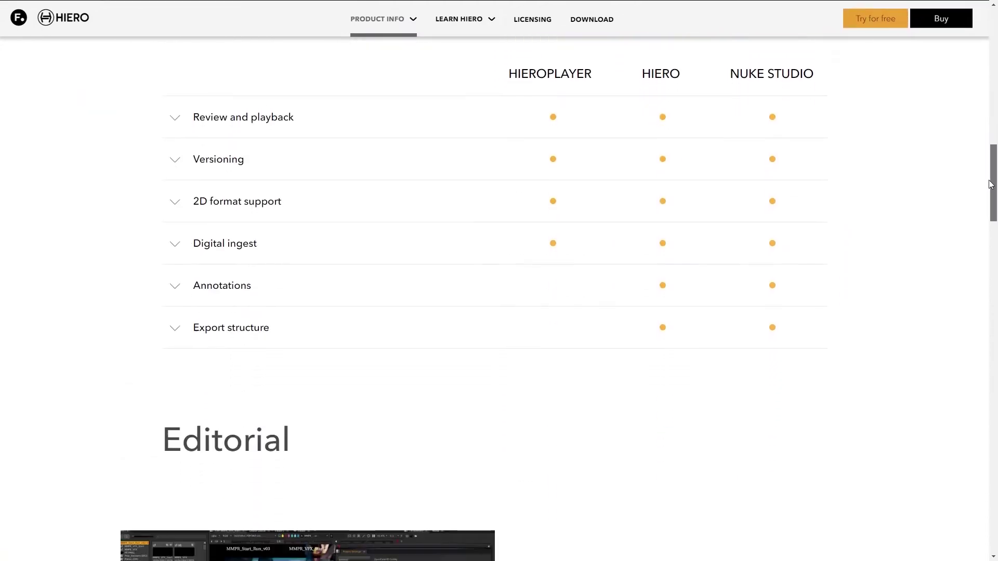
left_click_drag(990, 184, 995, 517)
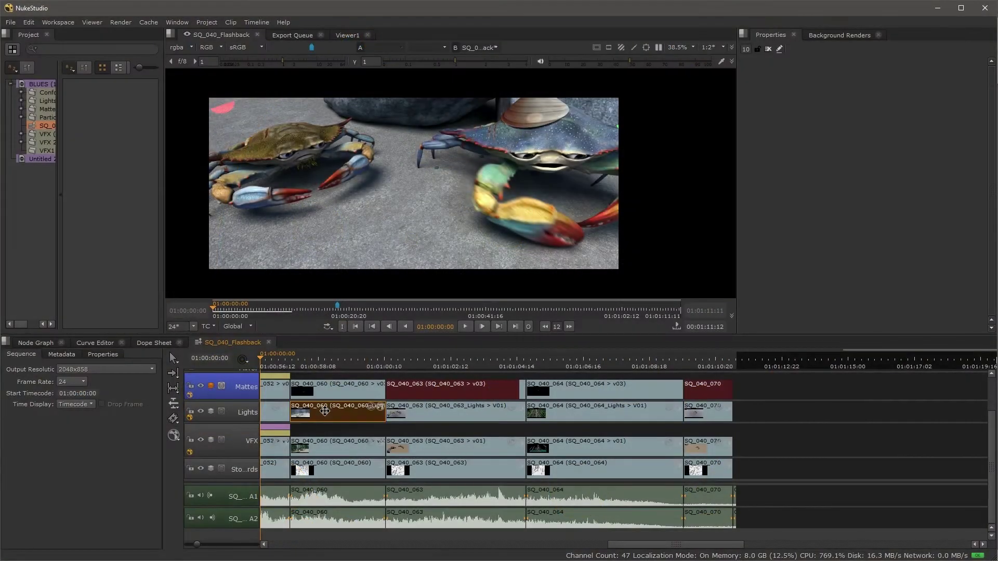
- Select the SQ_040_060 clip on the Lights track and enlarge the thumbnails of the Status tags
left_click(325, 411, "alt")
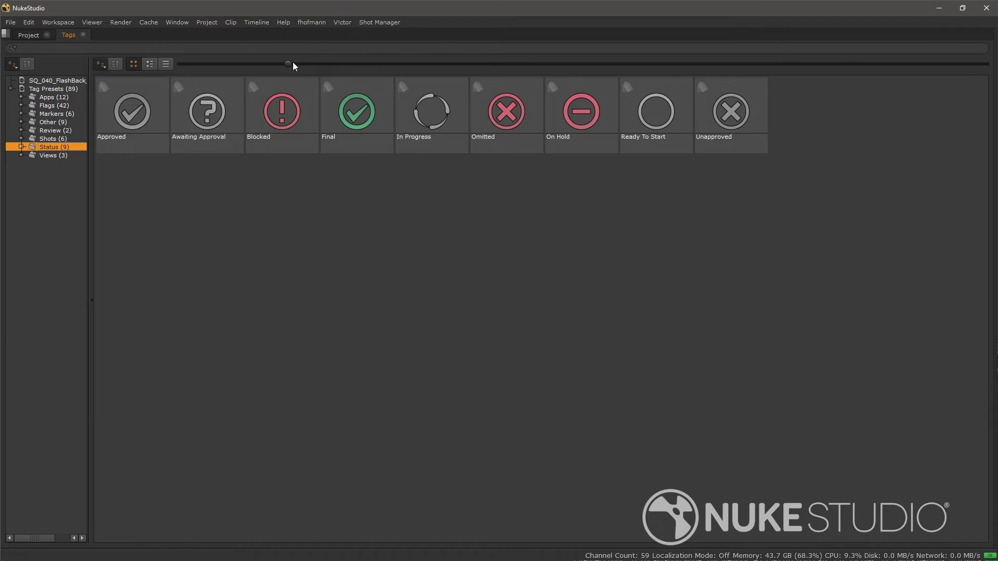
left_click_drag(289, 63, 486, 85)
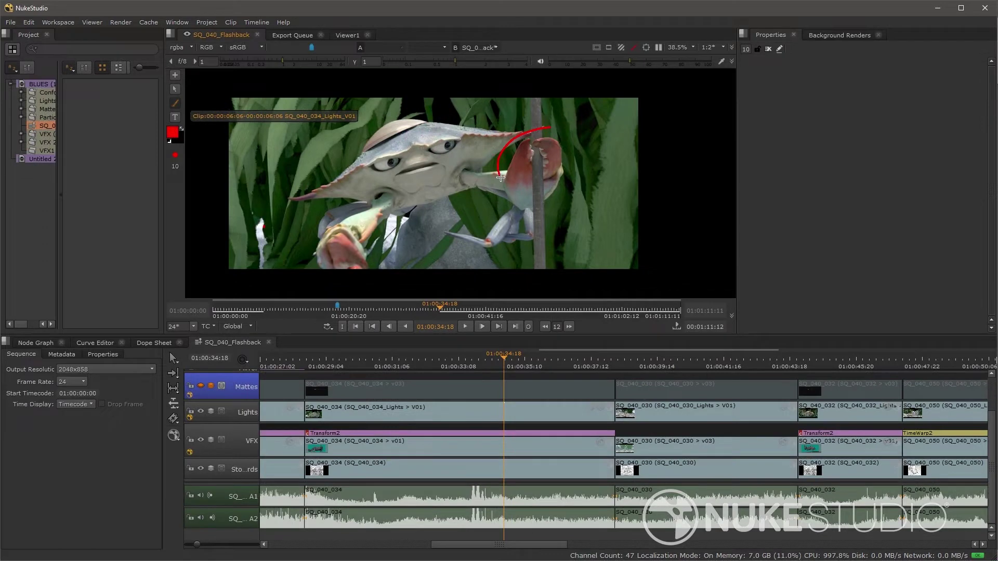
- Draw a red freehand annotation around the crab's raised claw on the SQ_040_034 Lights clip
mouse_move(499, 178)
left_mouse_down()
mouse_move(566, 199)
mouse_move(575, 155)
mouse_move(549, 126)
left_mouse_up()
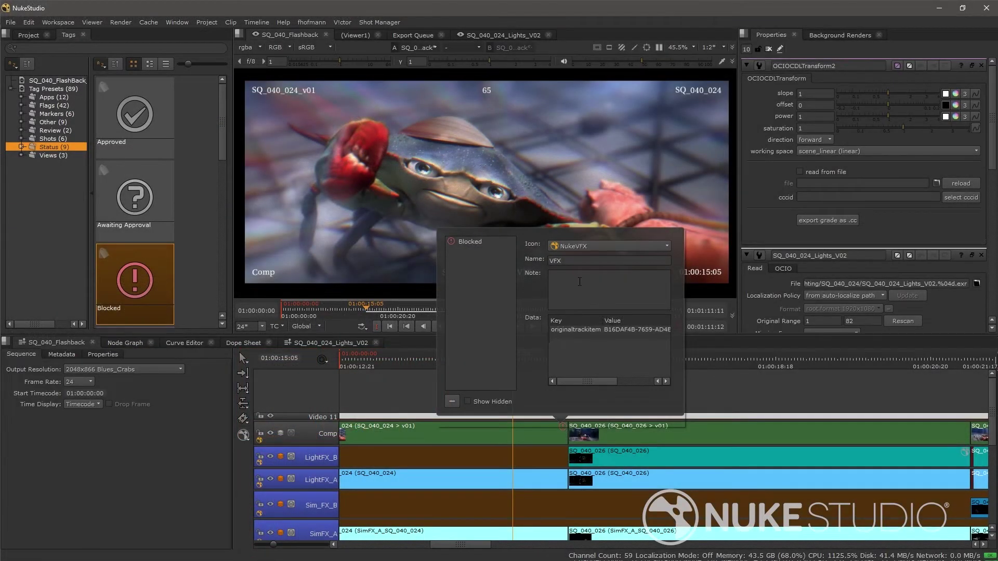
- Add the note "revision" to the tag on the SQ_040_024 comp clip
left_click(579, 281)
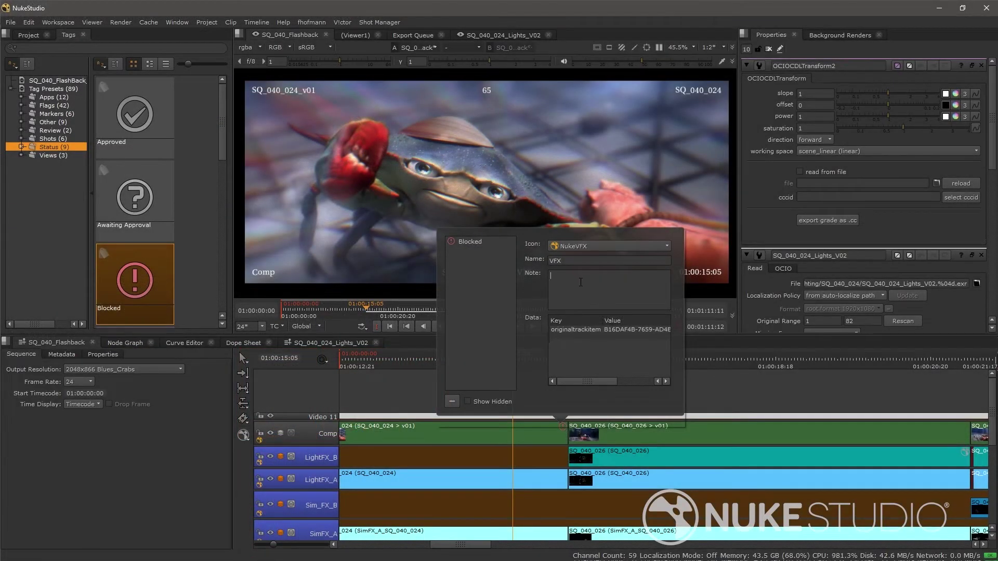
type("revision")
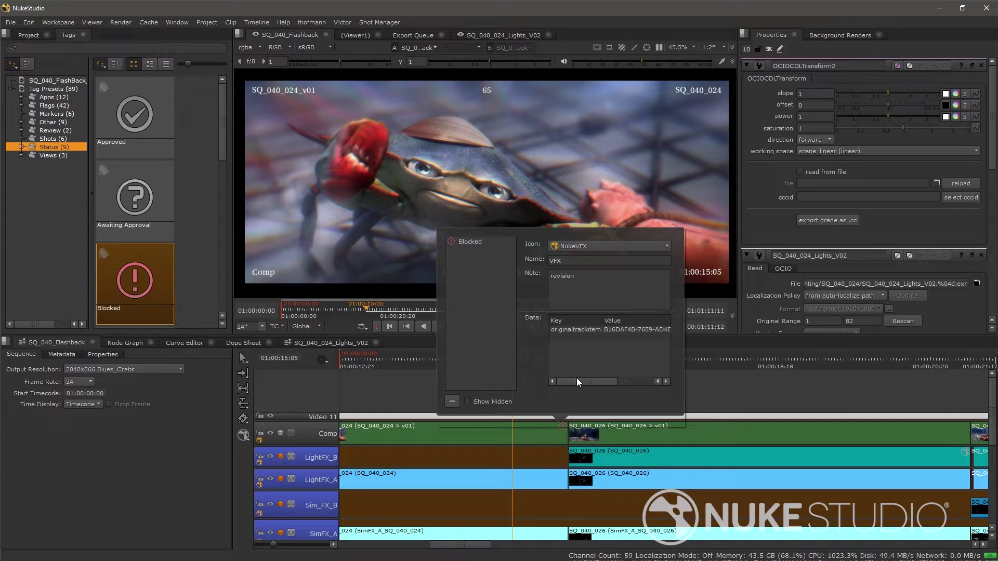
double_click(583, 342)
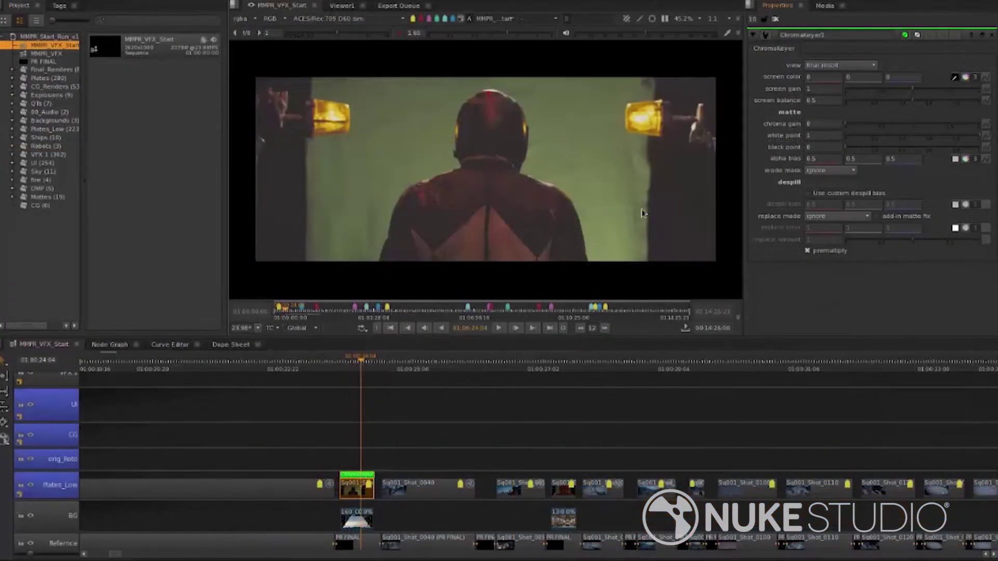
- Sample the green backdrop behind the actor as the ChromaKeyer screen colour and view the alpha channel
left_click(540, 161, "ctrl")
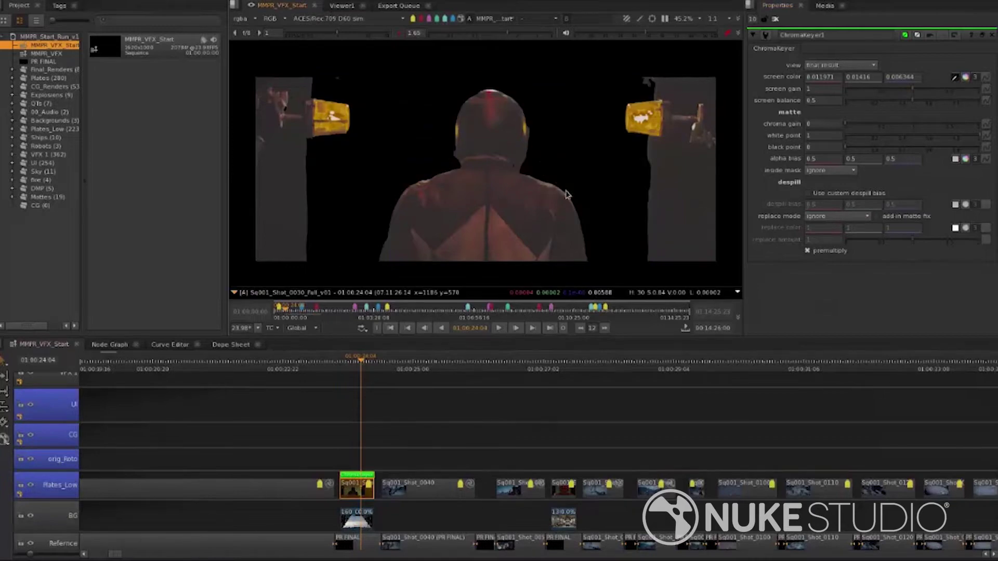
key("a")
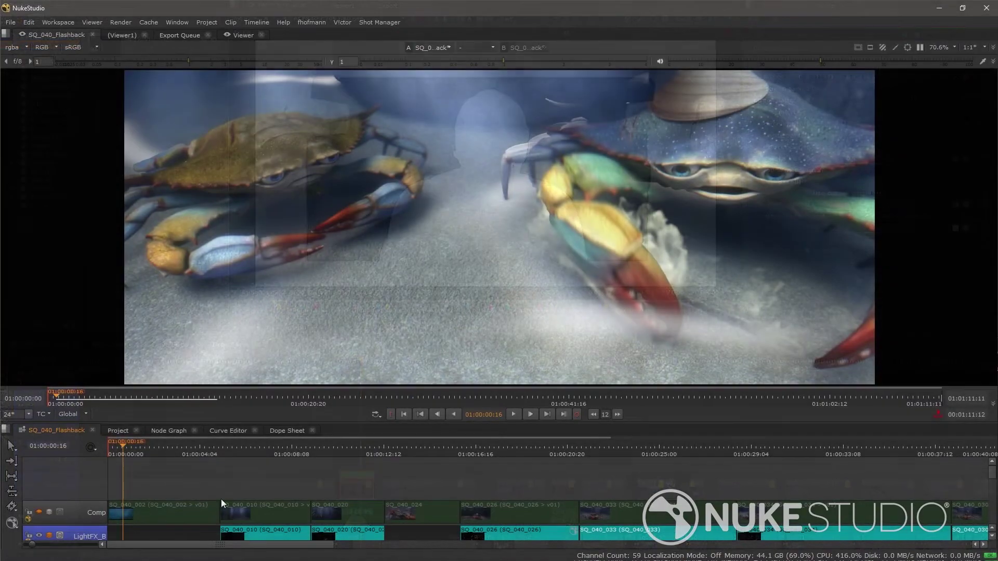
scroll(223, 486, "down", 2)
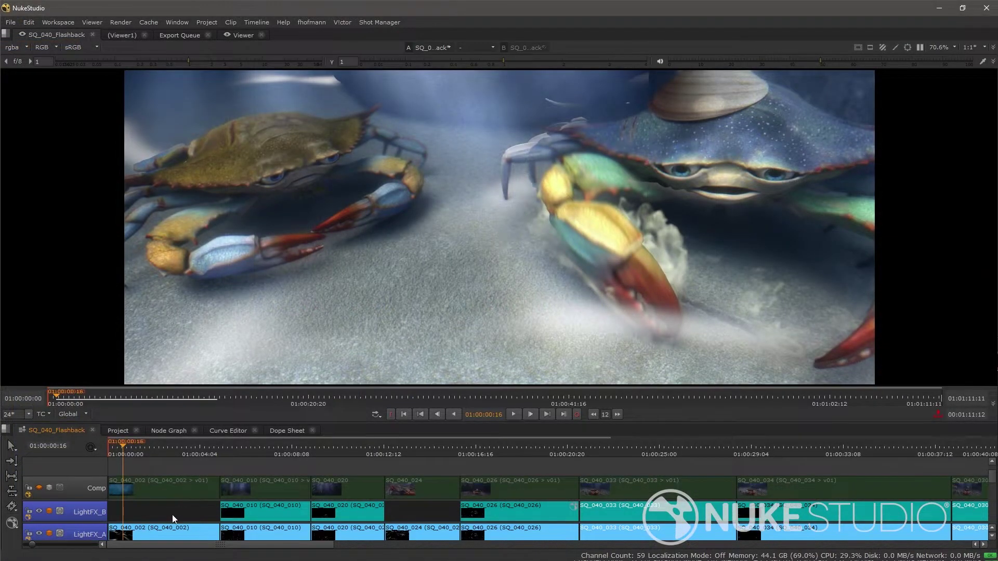
scroll(173, 512, "down", 2)
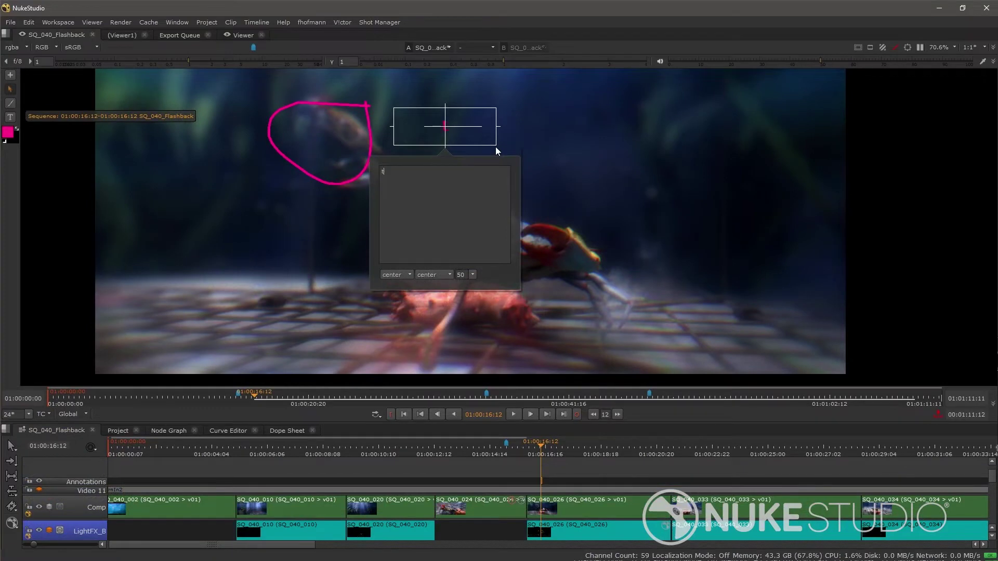
- Enter "too much dof" in the text annotation near the circled area, then widen and reposition its box
type("oo much dof")
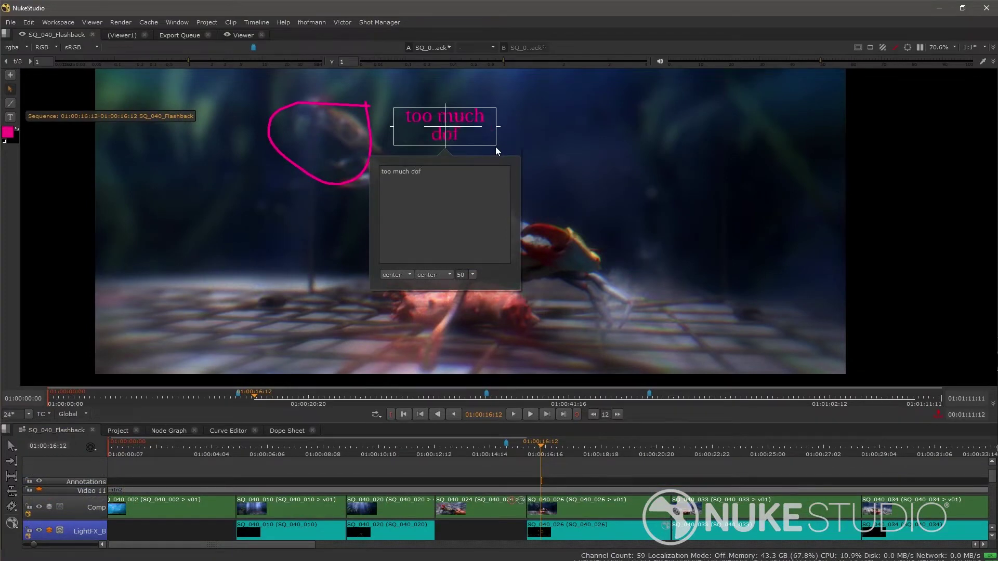
left_click(520, 132)
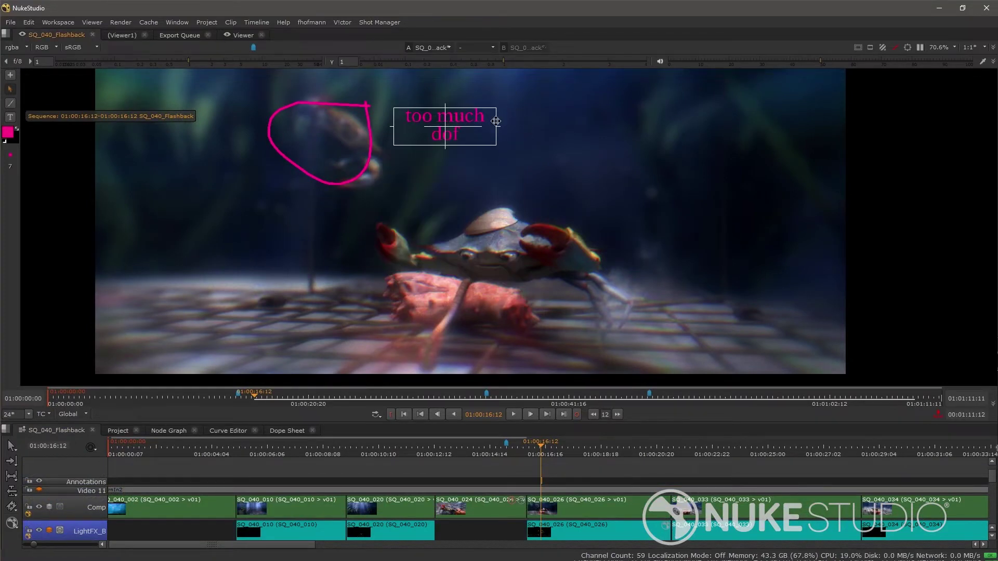
left_click_drag(496, 122, 528, 127)
left_click_drag(457, 126, 249, 173)
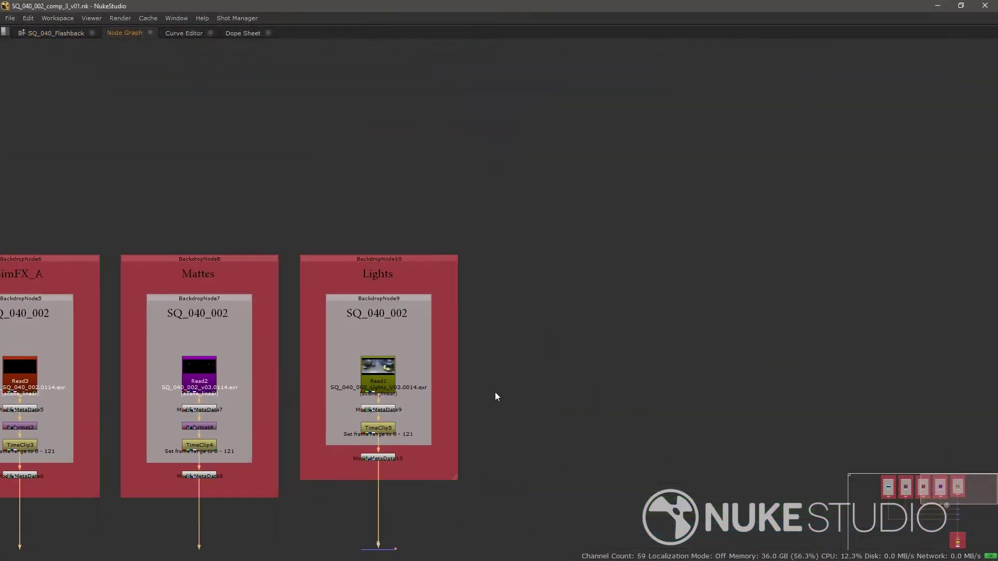
left_click_drag(495, 397, 604, 310)
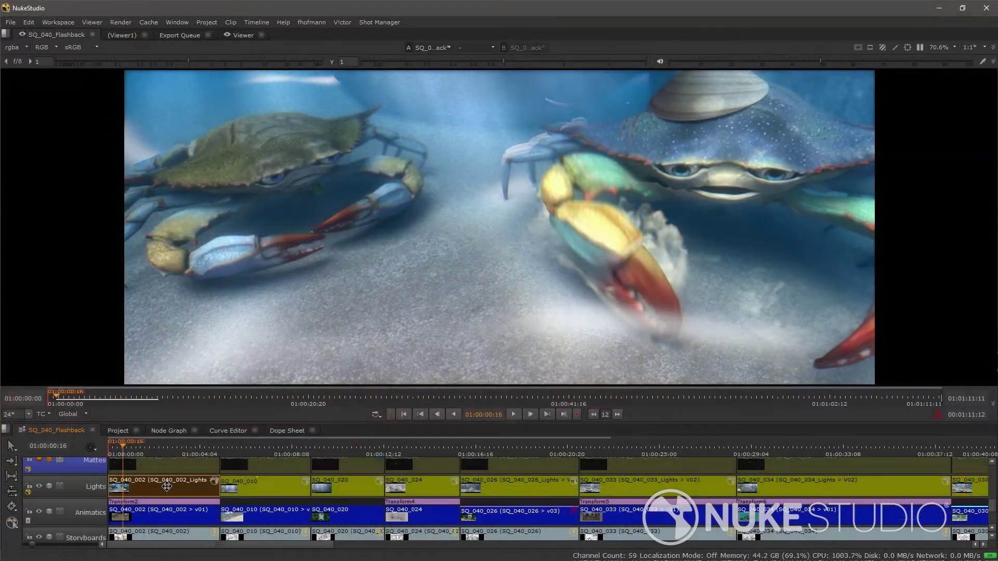
- Switch the SQ_040_002 clip on the Lights track to version SQ_040_002_Lights_V01
left_click(167, 487)
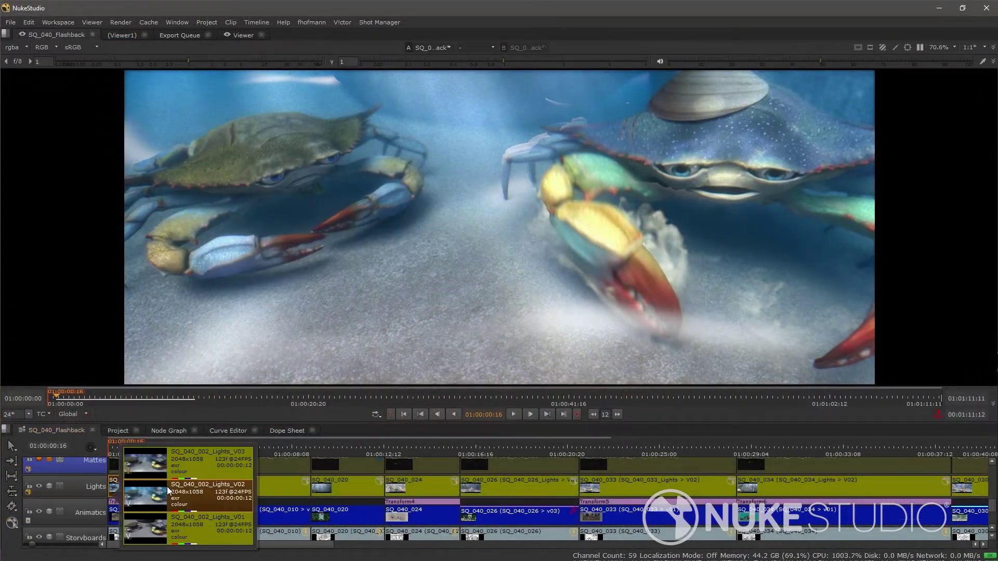
left_click(195, 526)
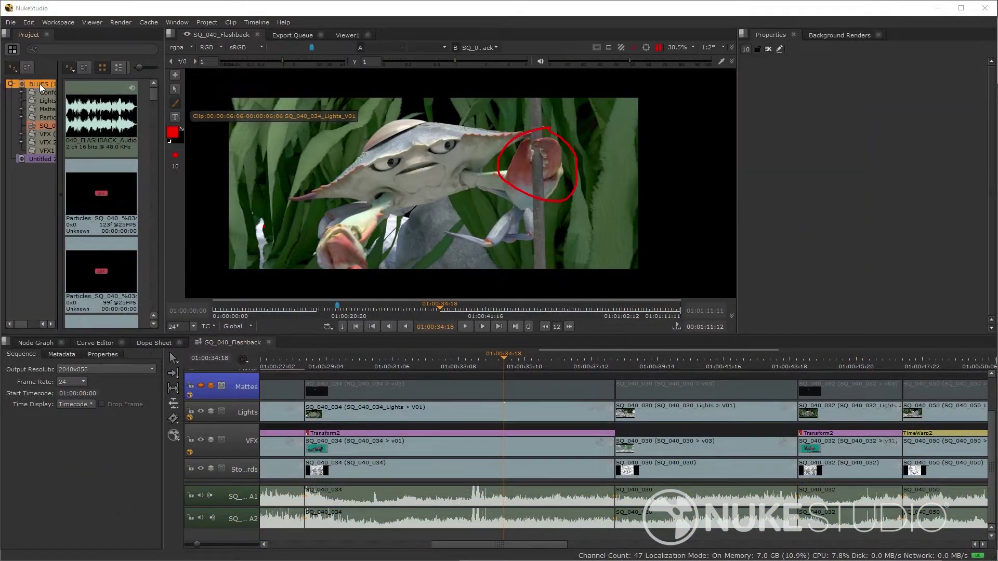
- Open the export settings for the BLUES project and review the SQ40 Animatics, Lights, Mattes and Particles presets
right_click(41, 85)
left_click(66, 161)
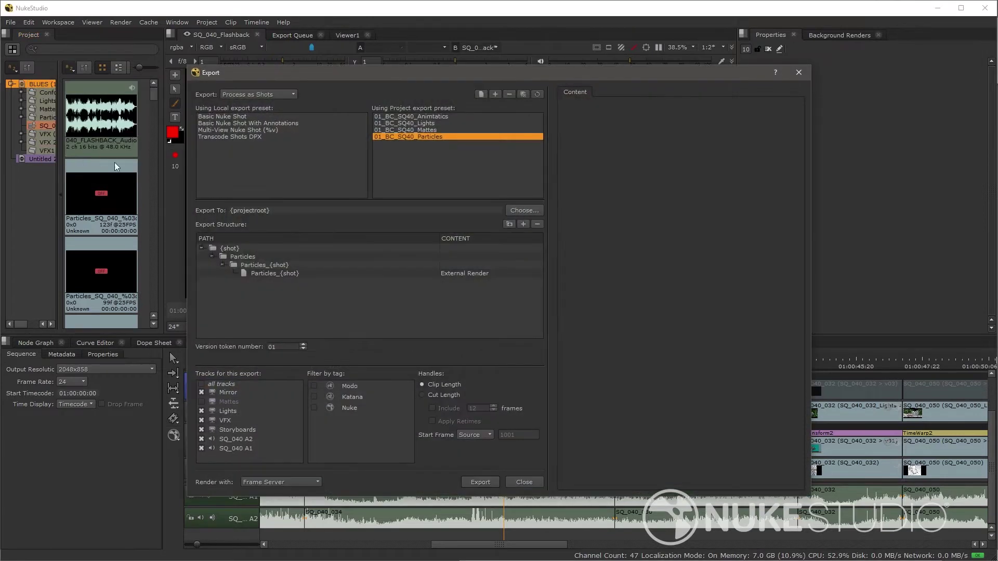
left_click(395, 117)
left_click(395, 123)
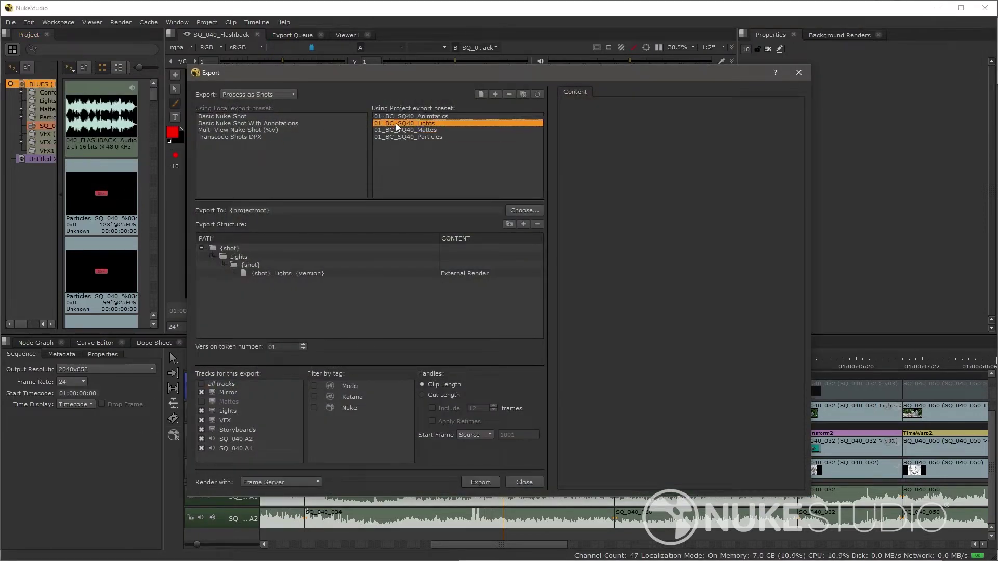
left_click(398, 130)
left_click(401, 137)
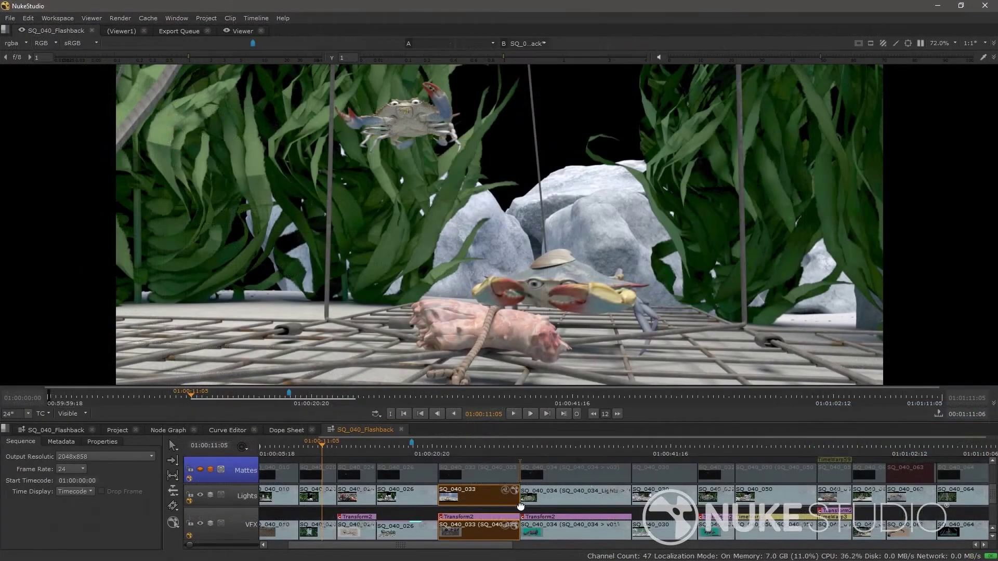
- Scrub the flashback sequence through shot SQ_040_033 and open that shot's clip on the VFX 2 track
scroll(520, 504, "up", 2)
left_click(339, 447)
left_click_drag(338, 450, 536, 460)
scroll(479, 487, "up", 2)
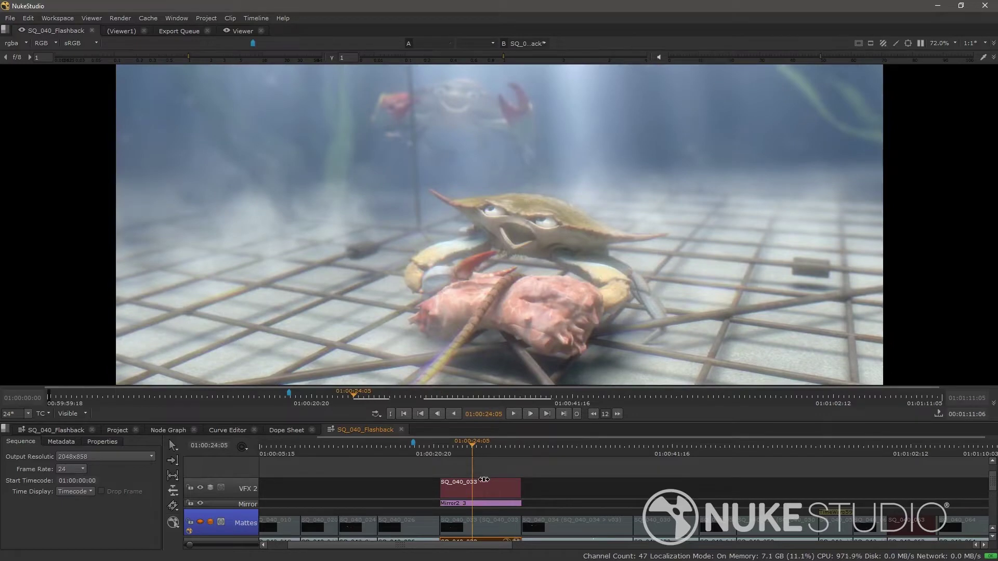
left_click(483, 486)
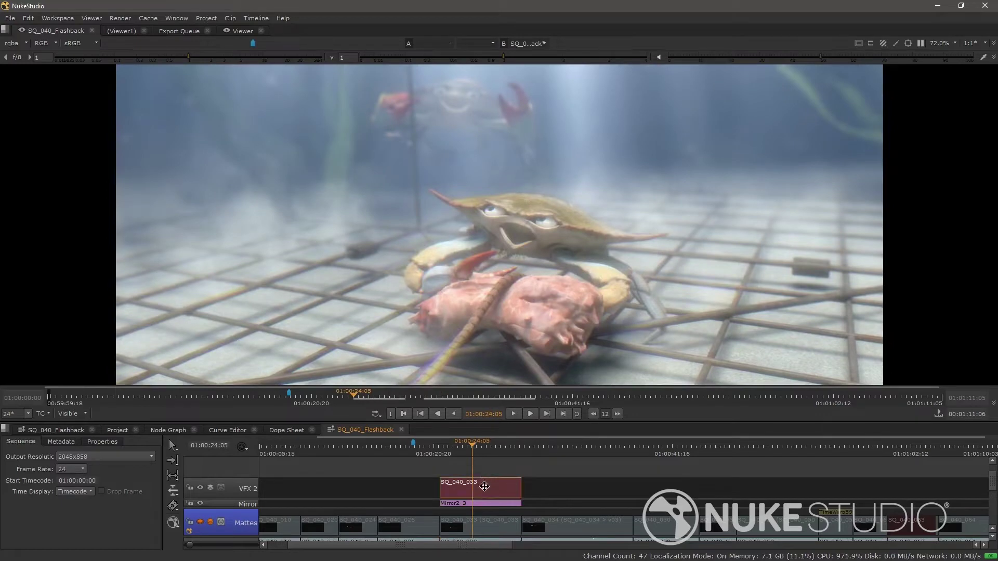
double_click(483, 485)
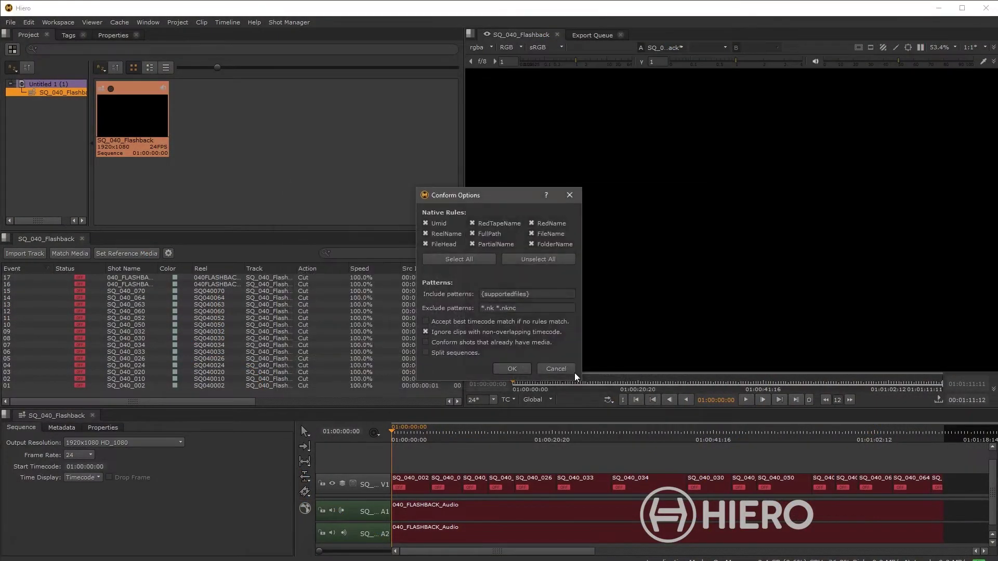
- Conform the SQ_040_Flashback sequence to its media, keeping the shown native rules and patterns
left_click(521, 368)
left_click(499, 303)
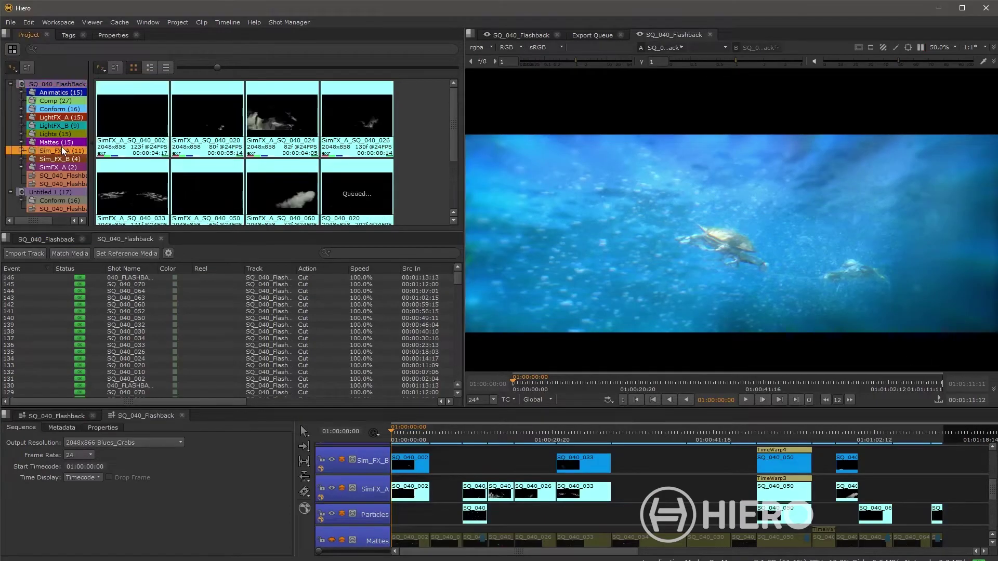
- Show the clips in the SimFX_A bin and examine the SQ_040_Flashback event list in an enlarged view
left_click(61, 167)
left_click(201, 292)
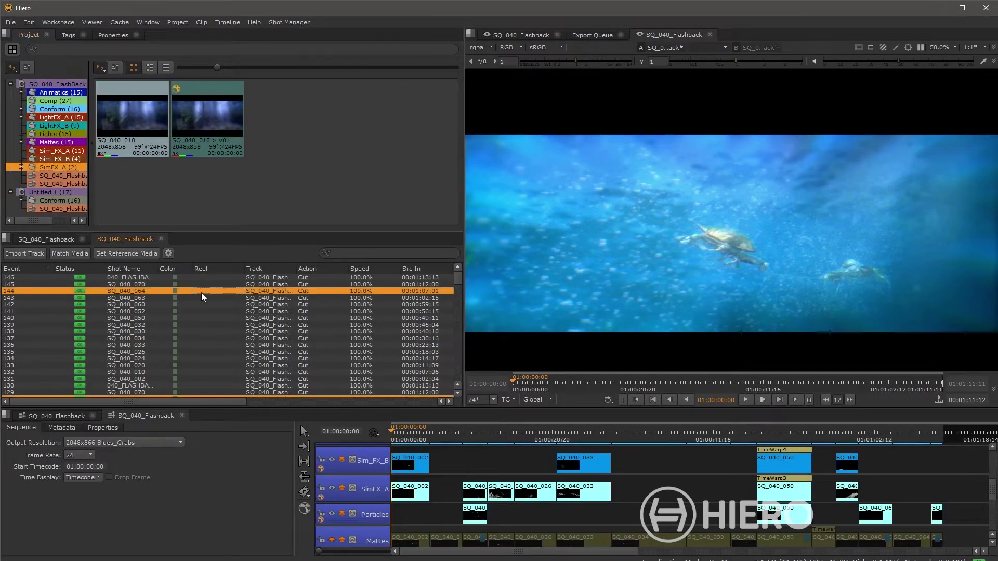
scroll(202, 306, "down", 8)
scroll(205, 314, "down", 15)
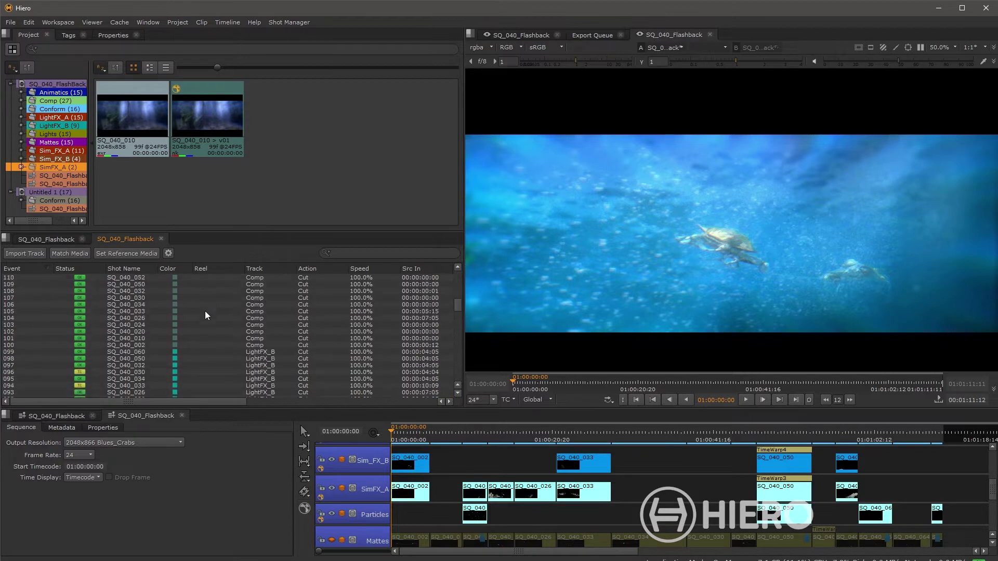
key("space")
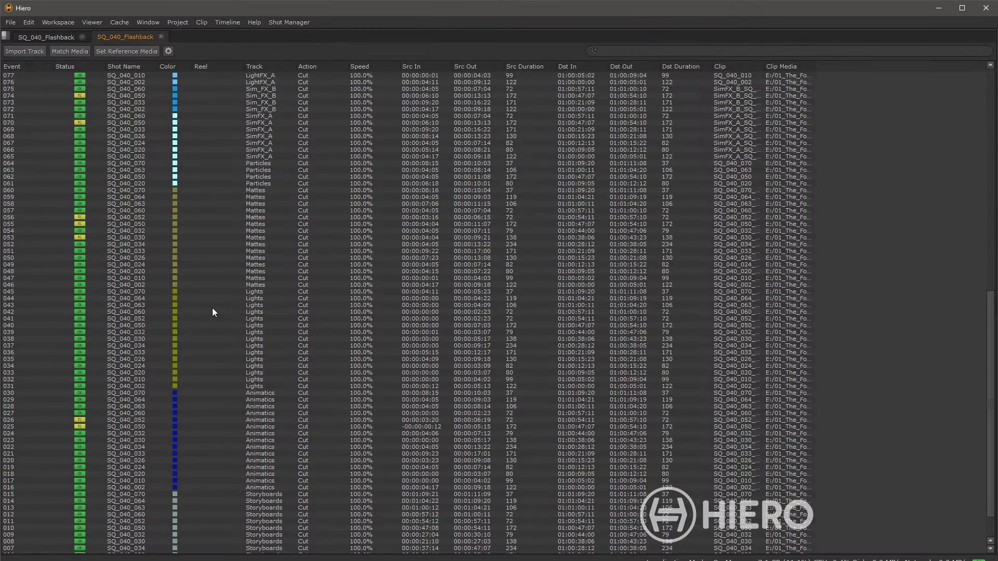
- Draw freehand brush annotations over the crab cage on the SQ_040_064 frame at 01:01:07:09
scroll(215, 309, "up", 5)
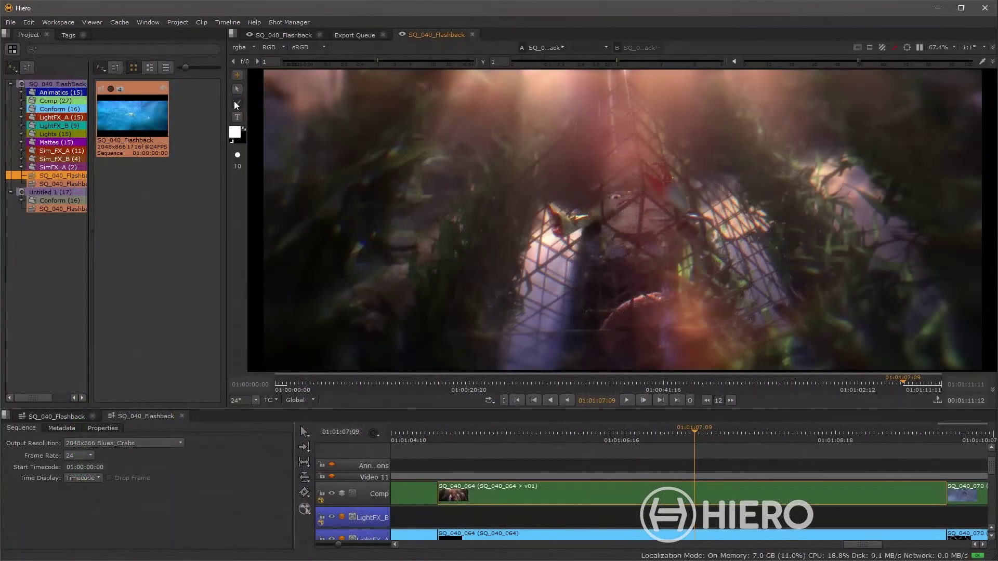
left_click(237, 104)
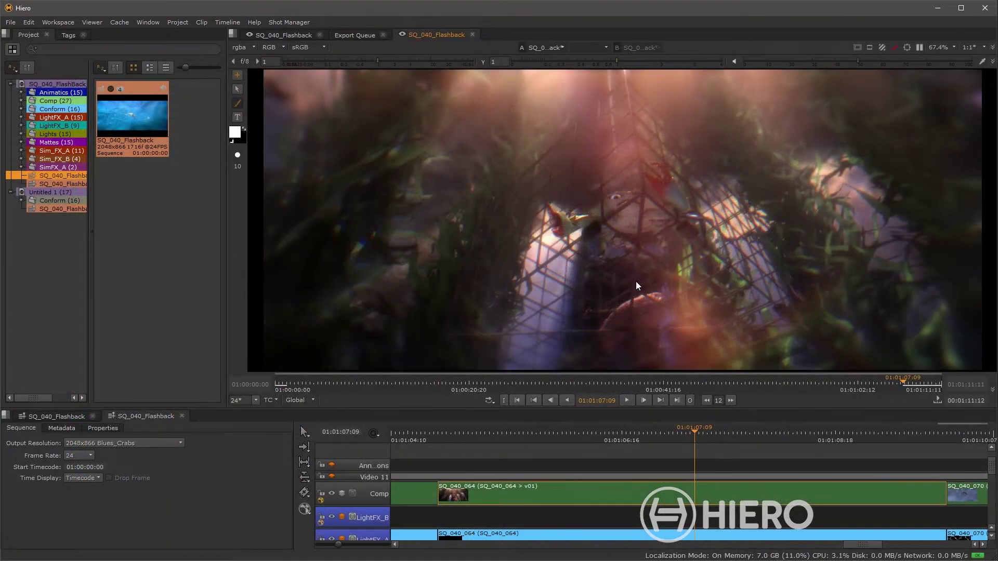
left_click_drag(415, 250, 538, 221)
left_click_drag(485, 195, 527, 250)
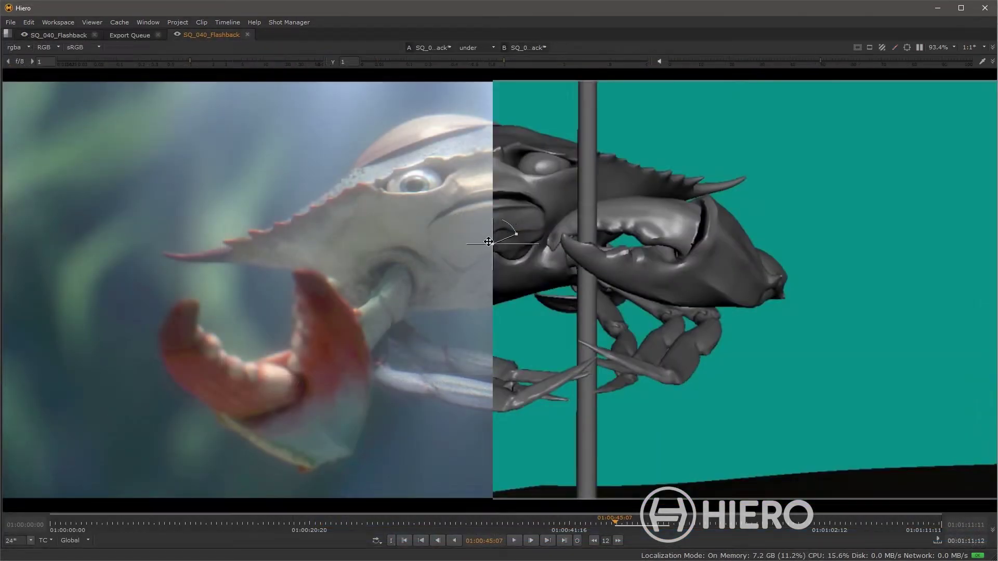
- Move the comparison wipe across the crab to its claw and switch input B to the Particles track
mouse_move(488, 241)
left_mouse_down()
mouse_move(824, 241)
mouse_move(583, 236)
mouse_move(490, 251)
left_mouse_up()
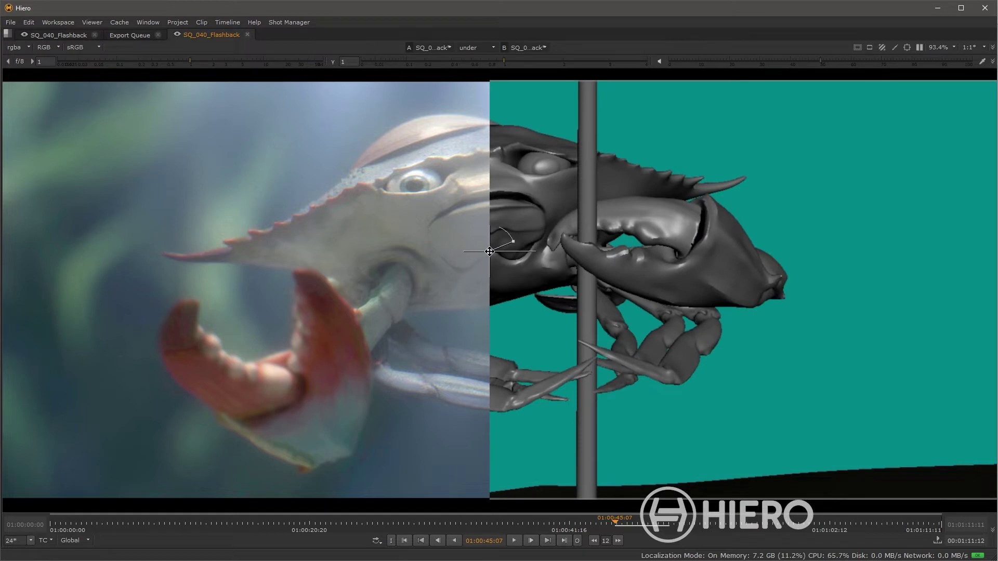
left_click_drag(489, 252, 356, 251)
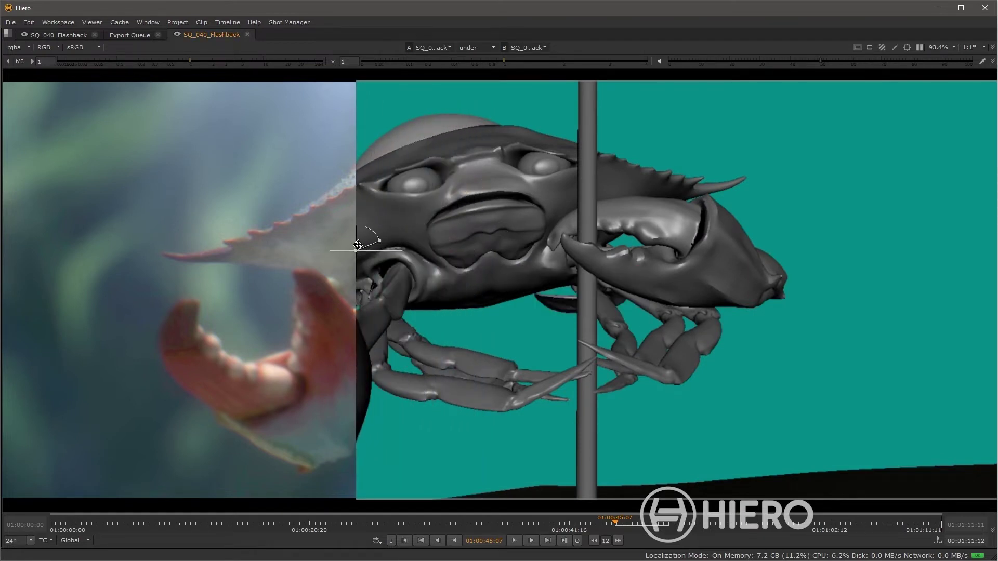
left_click(534, 45)
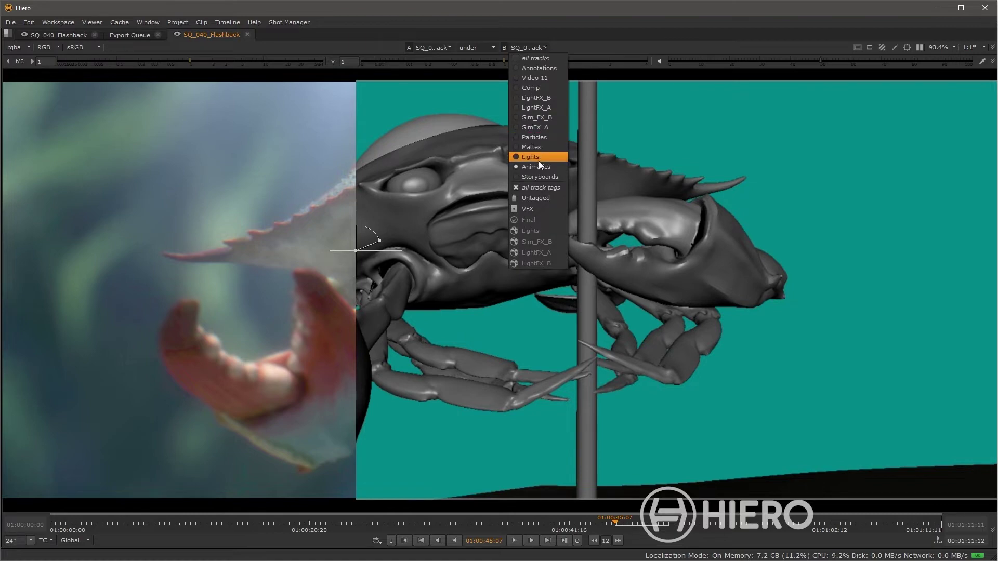
left_click(541, 138)
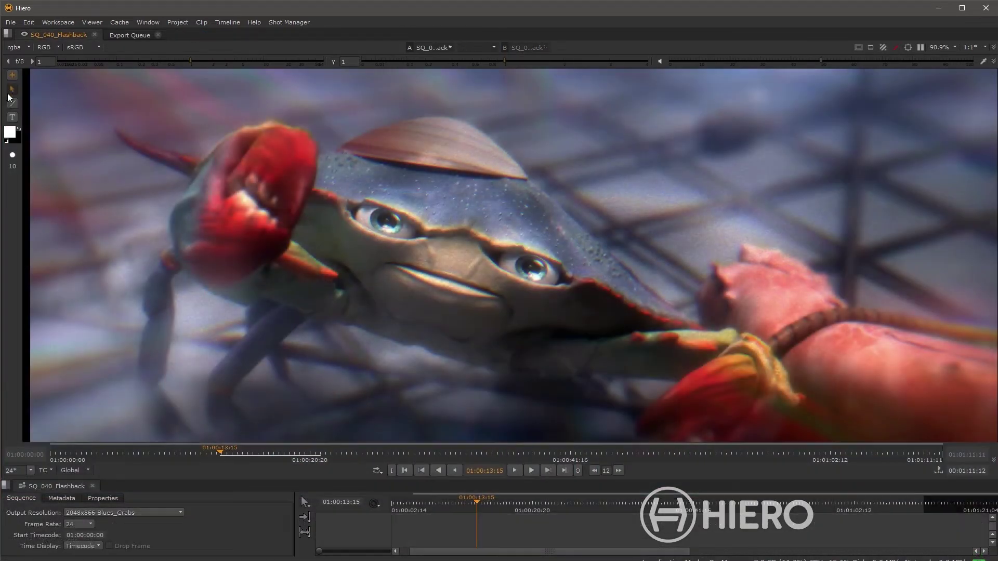
- Circle the crab's face in white on the SQ_040_024 frame and add the text note "Back to earlier version" over it
left_click(11, 103)
mouse_move(471, 180)
left_mouse_down()
mouse_move(372, 215)
mouse_move(362, 257)
mouse_move(407, 301)
mouse_move(495, 290)
mouse_move(506, 239)
mouse_move(488, 191)
mouse_move(467, 178)
left_mouse_up()
left_click(12, 117)
left_click(559, 216)
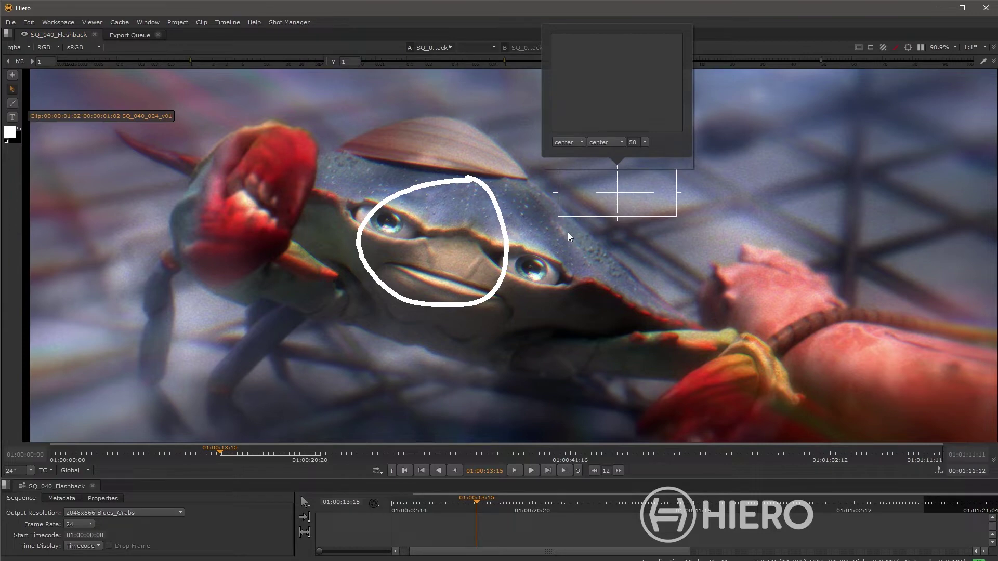
type("Back t")
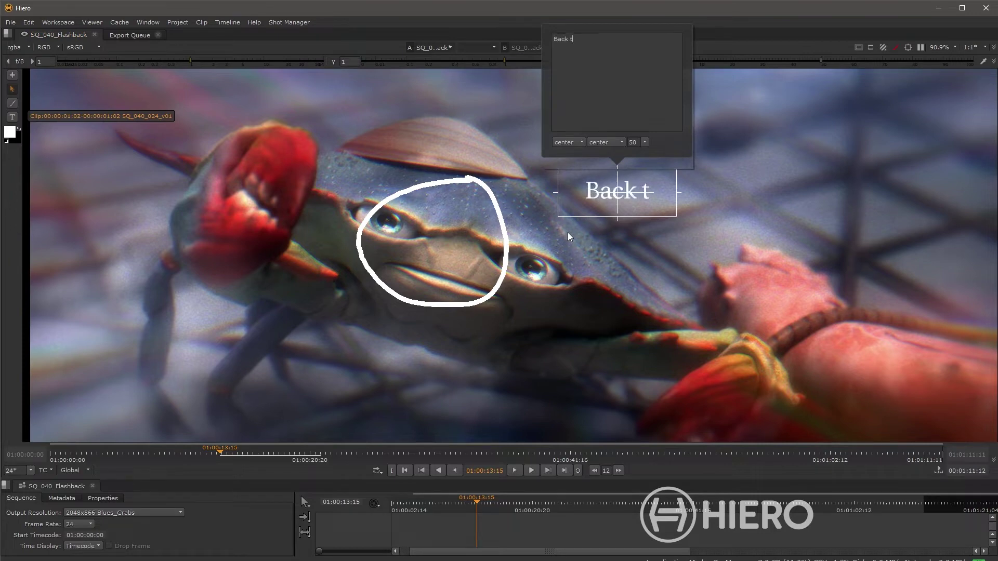
type("o e")
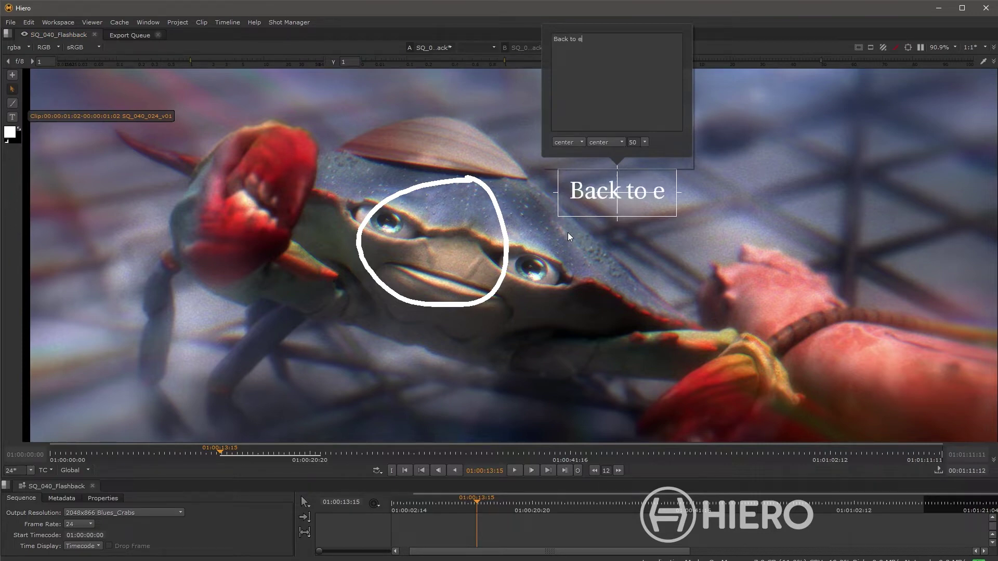
type("arlier version")
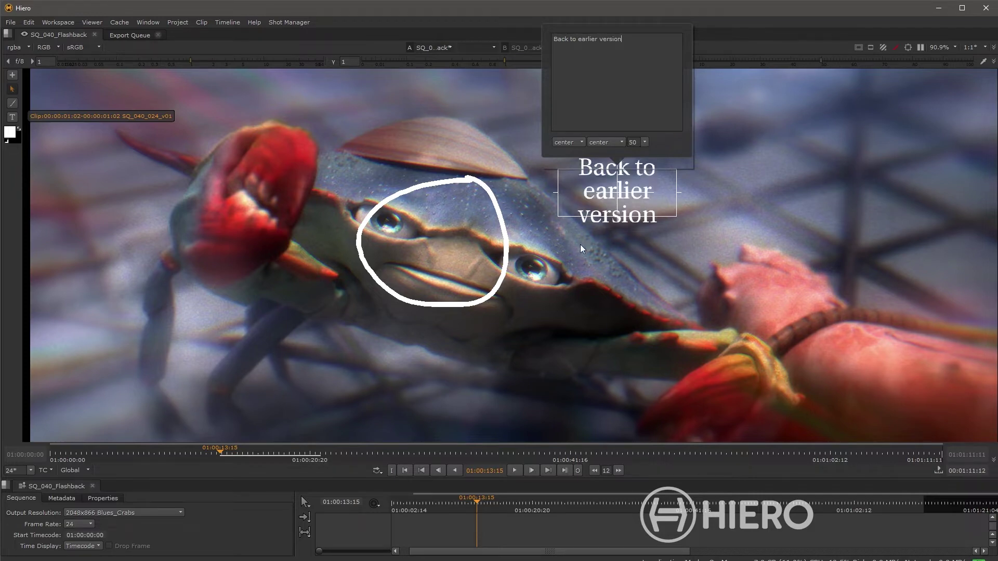
left_click_drag(617, 192, 443, 242)
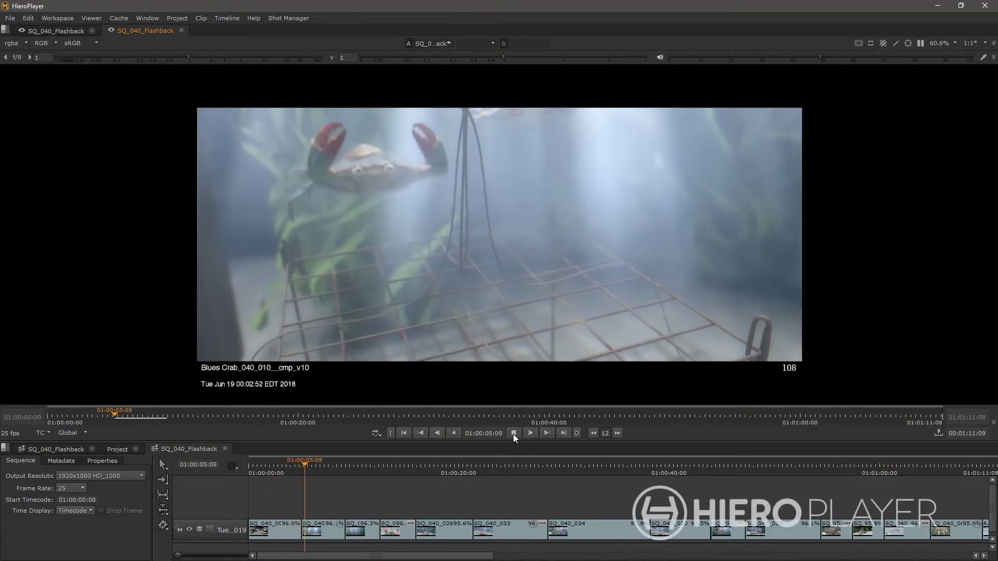
- Switch to HieroPlayer, stop playback and place the playhead at 01:01:07:14 on shot SQ_040_064, with its image enlarged
left_click(514, 433)
left_click_drag(892, 477, 463, 507)
left_click(521, 470)
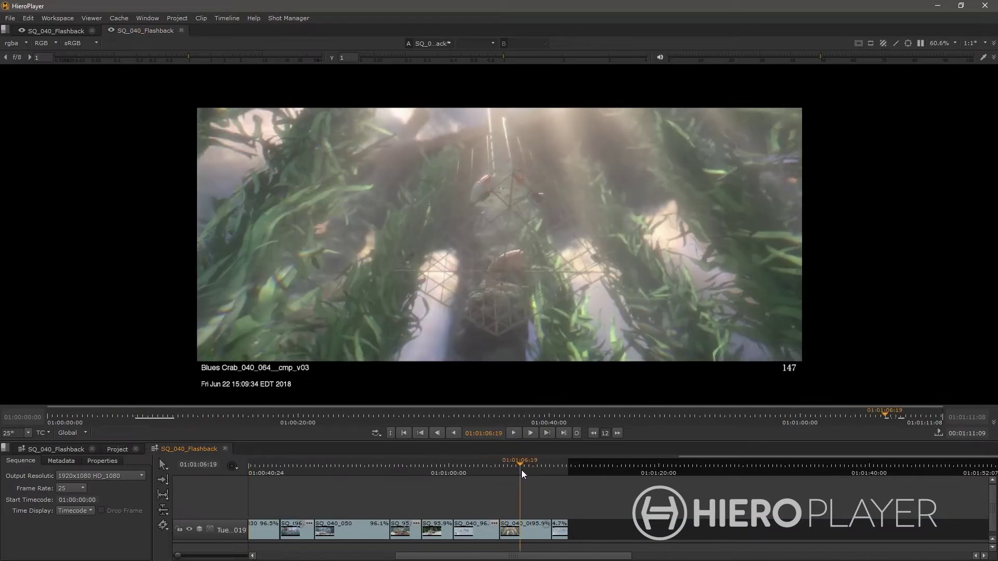
left_click_drag(522, 471, 528, 470)
scroll(510, 505, "up", 3)
scroll(708, 226, "up", 2)
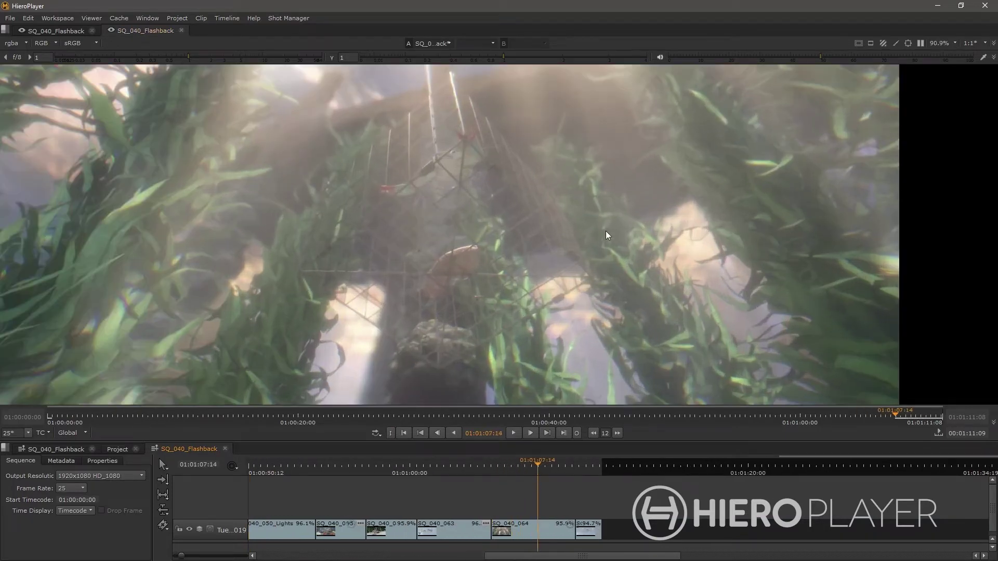
left_click_drag(650, 227, 588, 263)
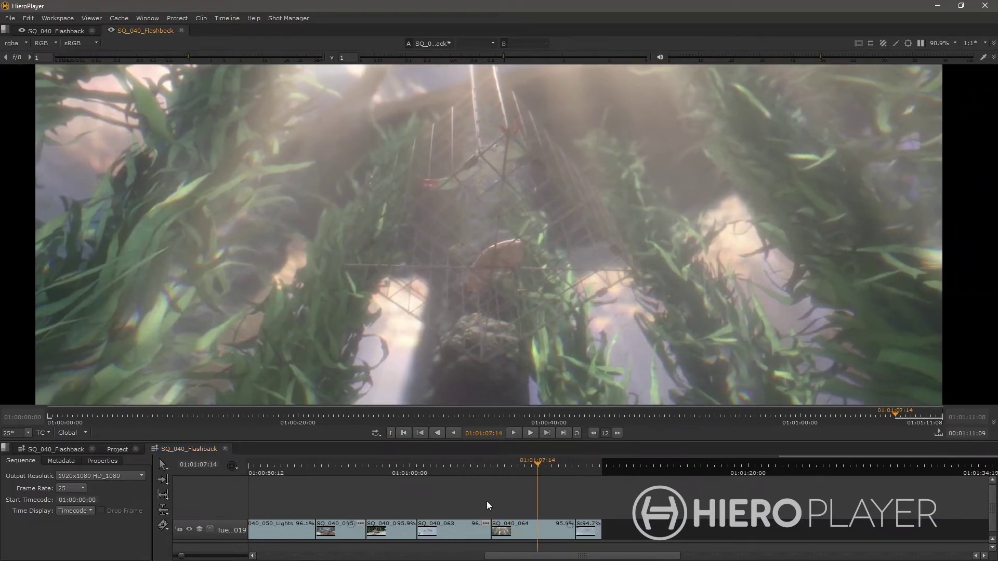
- Scan the SQ_040_064 clip on the timeline for its available versions
right_click(516, 529)
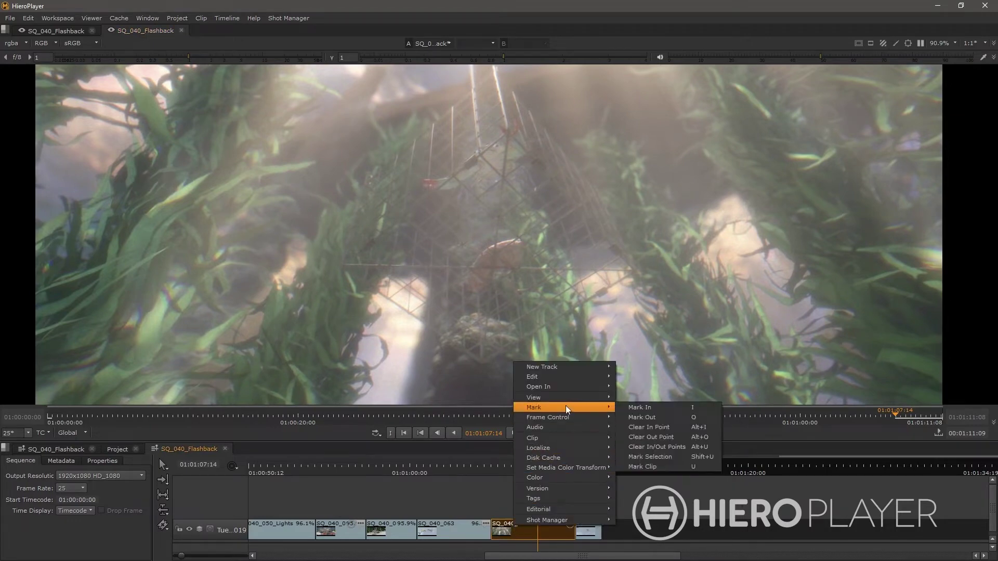
mouse_move(597, 488)
left_click(647, 488)
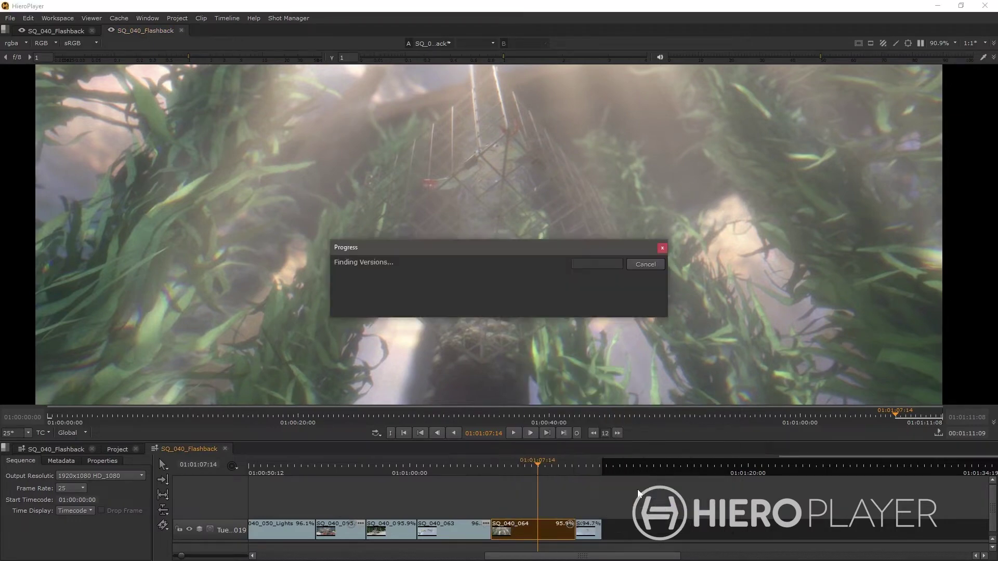
left_click(495, 292)
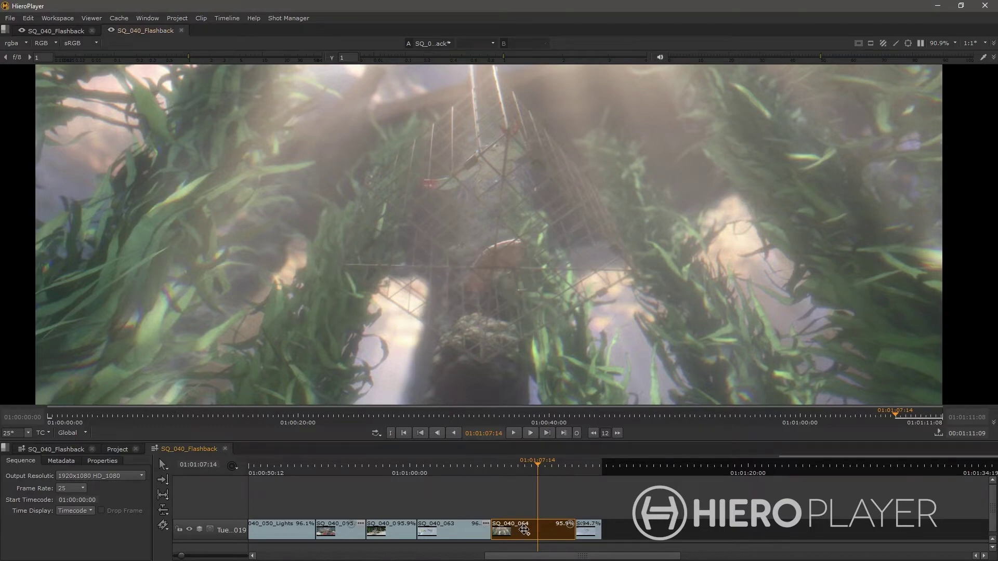
- Step the SQ_040_064 clip up to a newer comp version
key("alt+Up")
key("alt+Up")
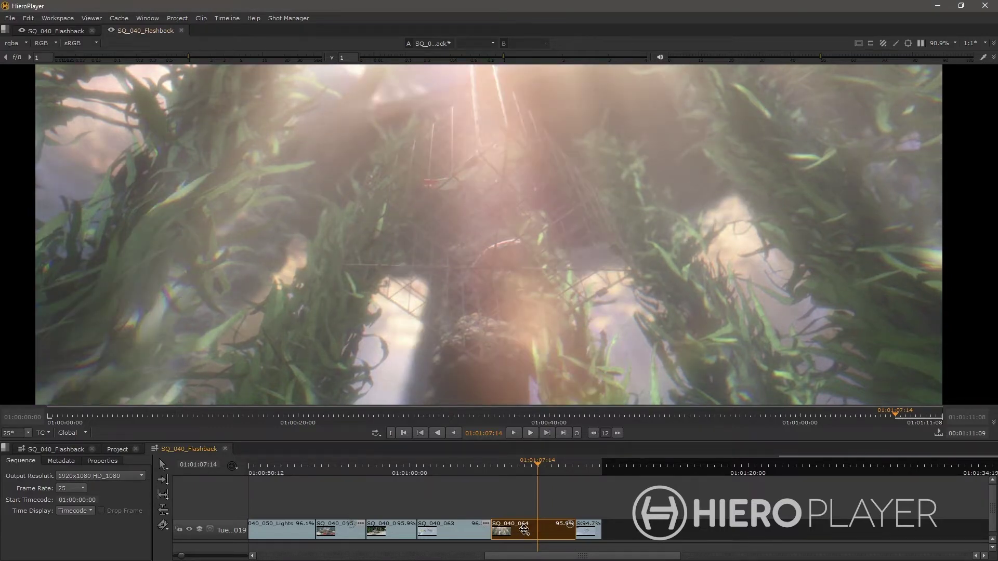
key("alt+v")
left_click(526, 534)
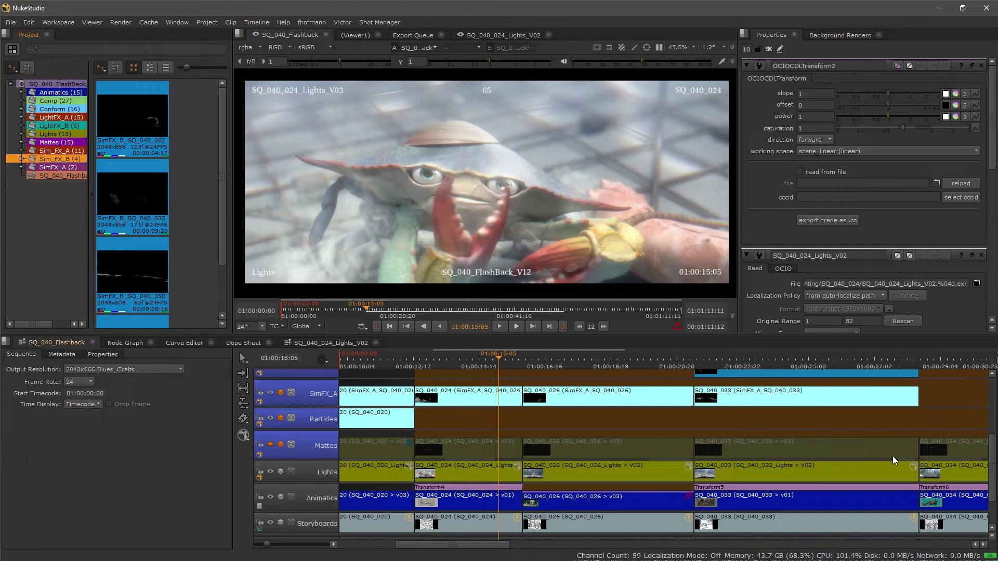
- Switch to Nuke Studio, open the Tags browser alongside the Project bin and look through all tag presets enlarged
right_click(73, 36)
mouse_move(120, 124)
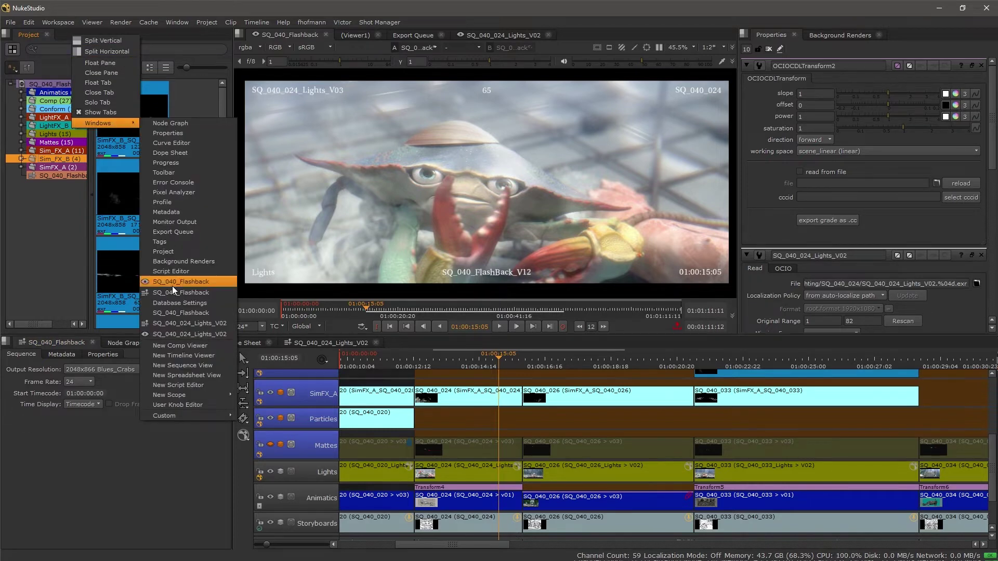
left_click(181, 246)
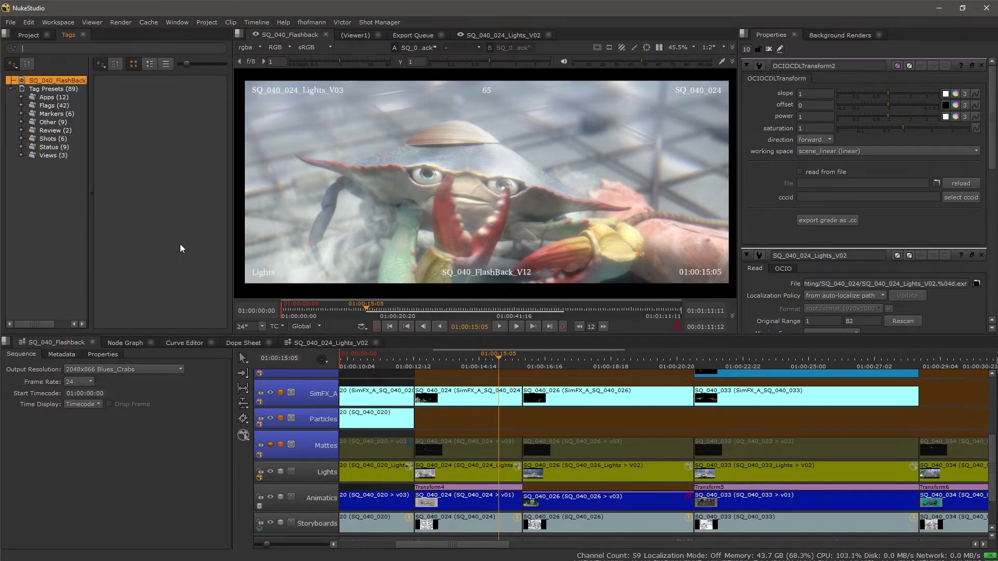
left_click(51, 91)
key("space")
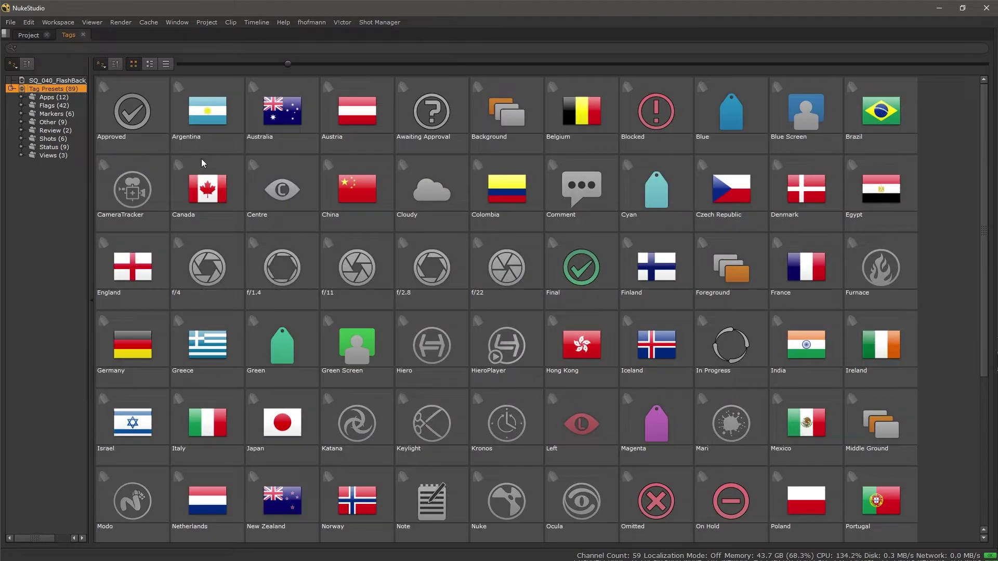
scroll(450, 288, "down", 3)
scroll(438, 304, "up", 3)
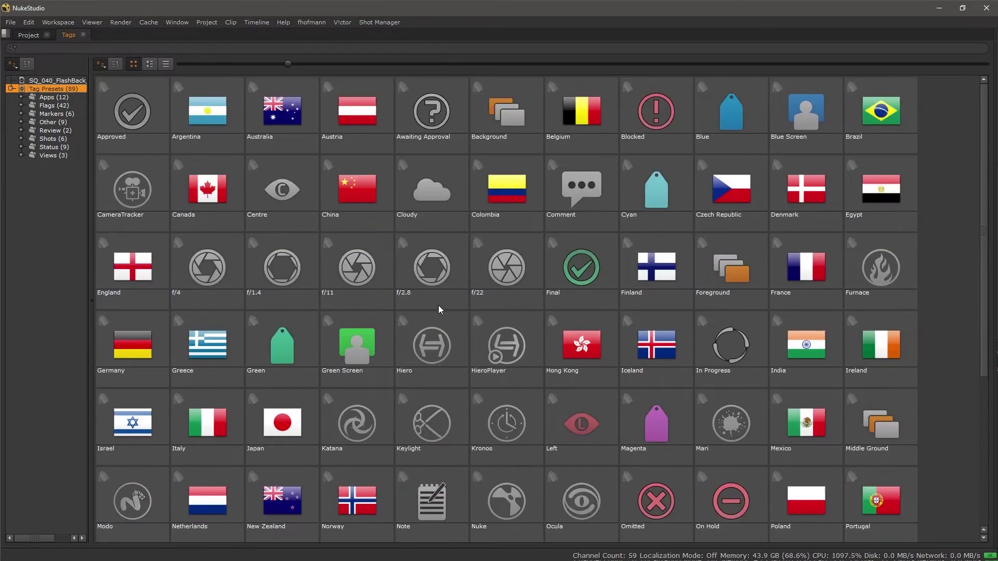
- Browse the Apps, Markers and Status tag presets, try different thumbnail sizes and restore the full workspace layout
left_click(54, 97)
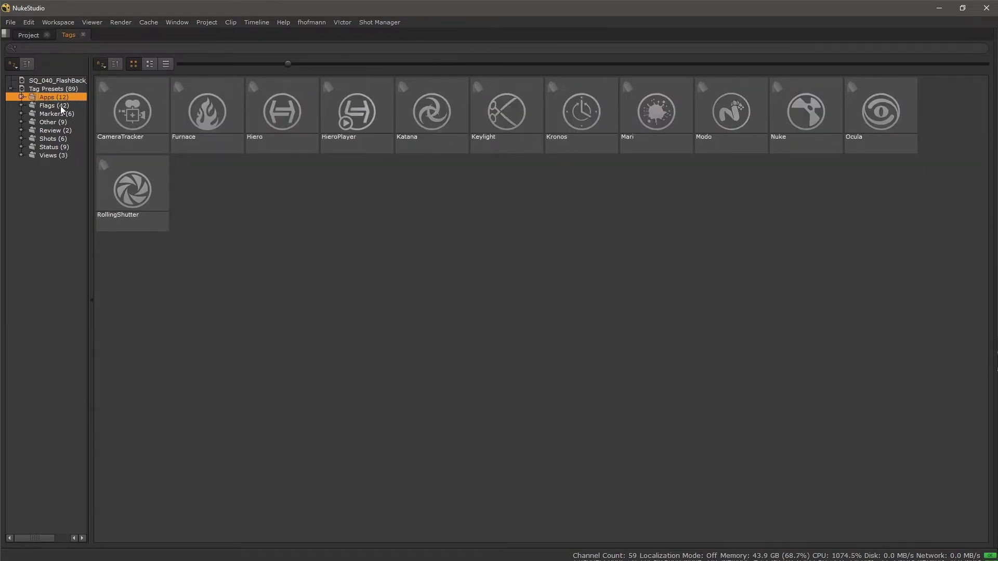
left_click(63, 114)
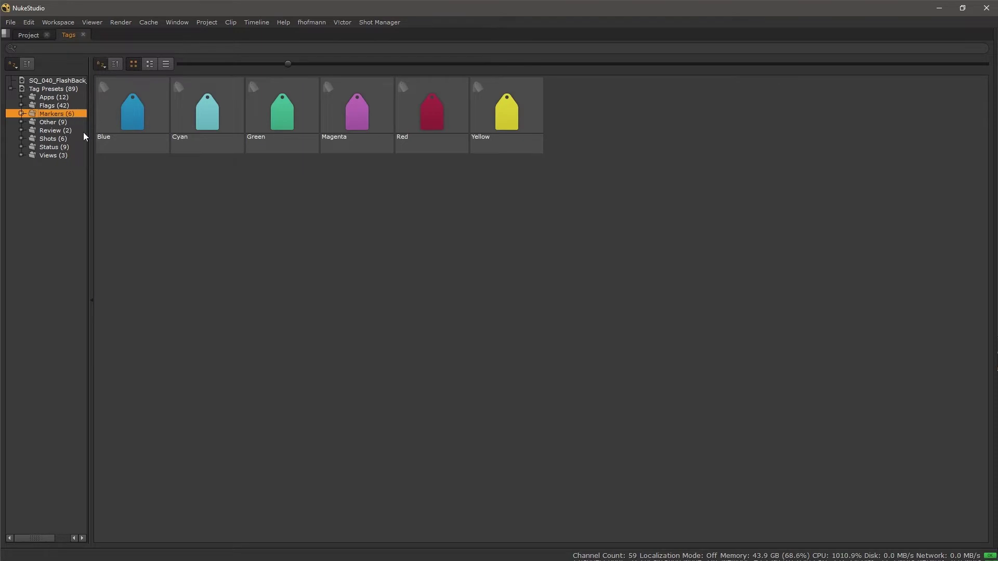
left_click(57, 148)
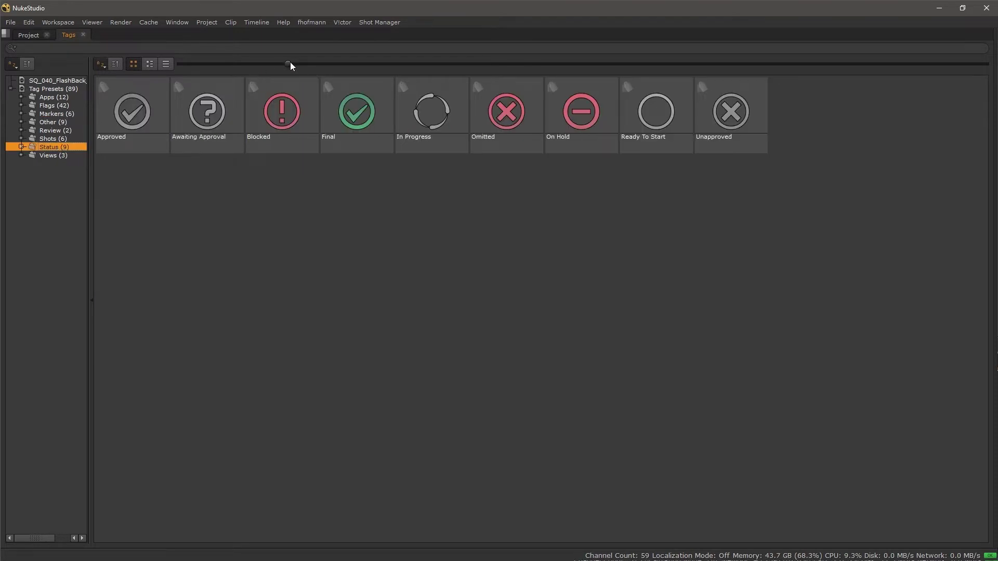
left_click_drag(288, 63, 578, 76)
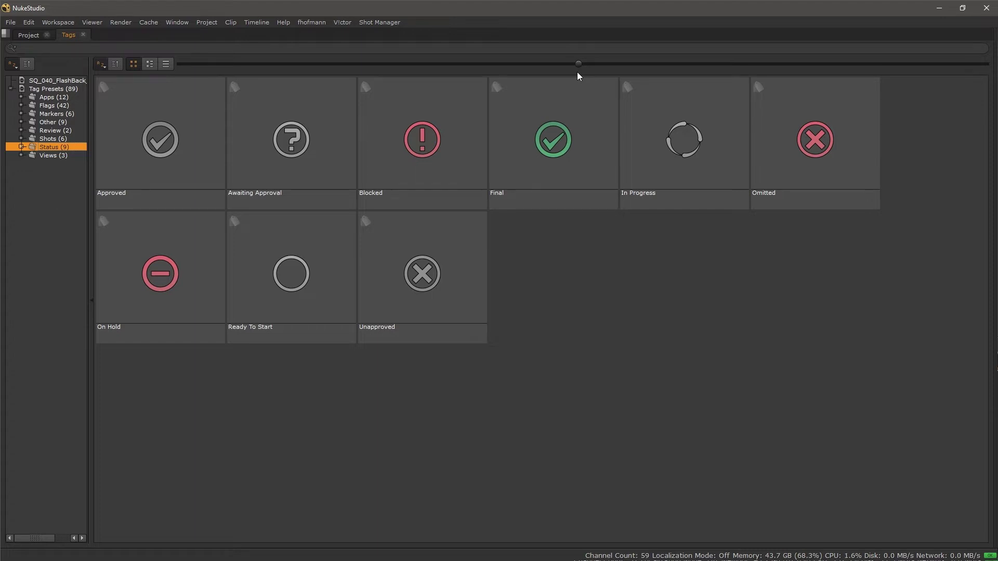
left_click_drag(581, 67, 319, 67)
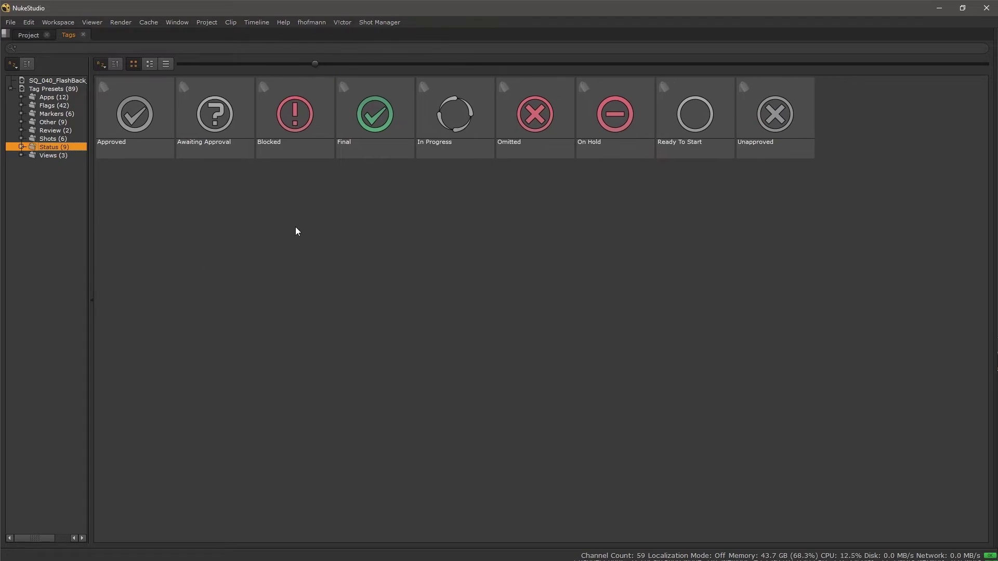
key("space")
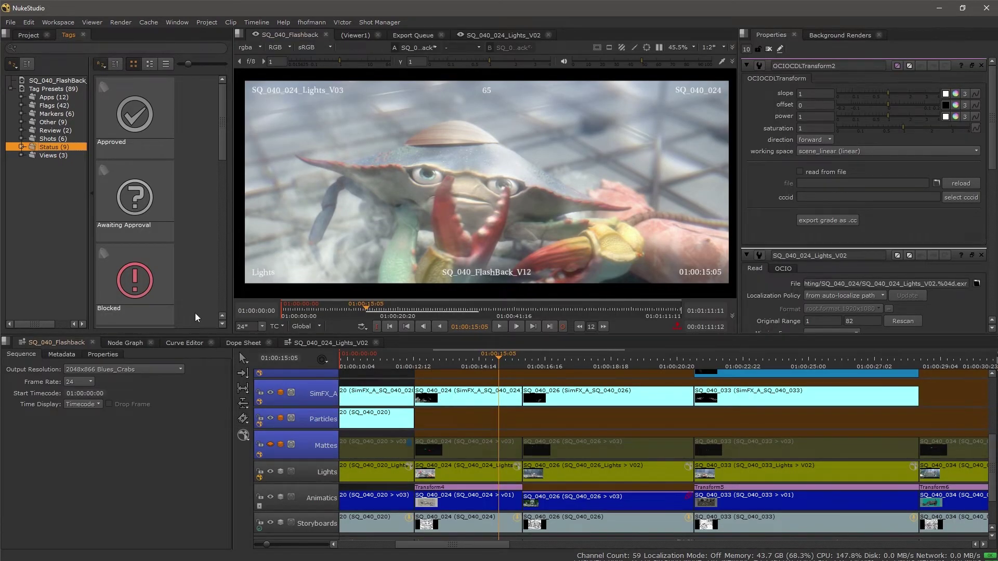
- Enable the Comp track in the SQ_040_Flashback timeline
scroll(261, 394, "up", 5)
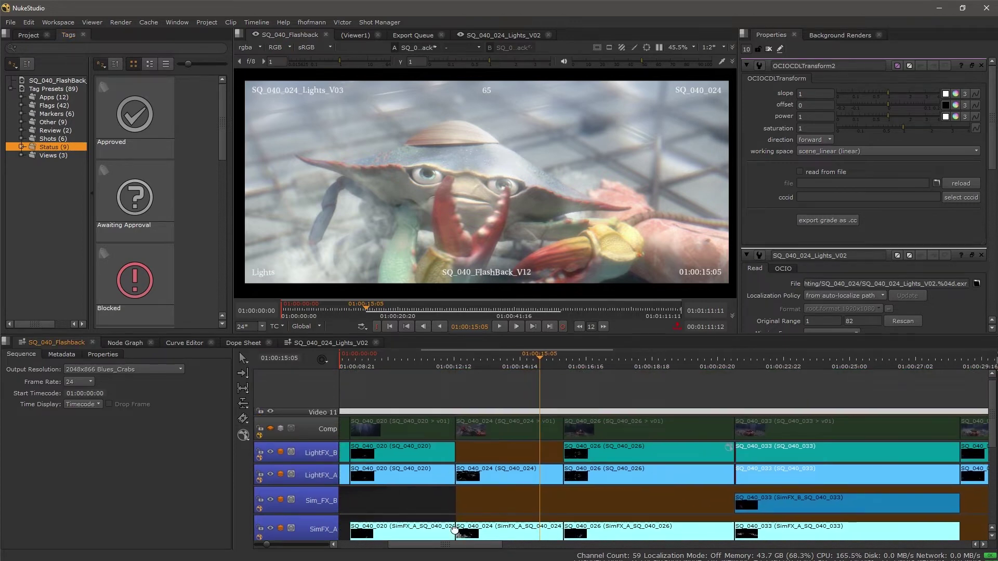
left_click(270, 394)
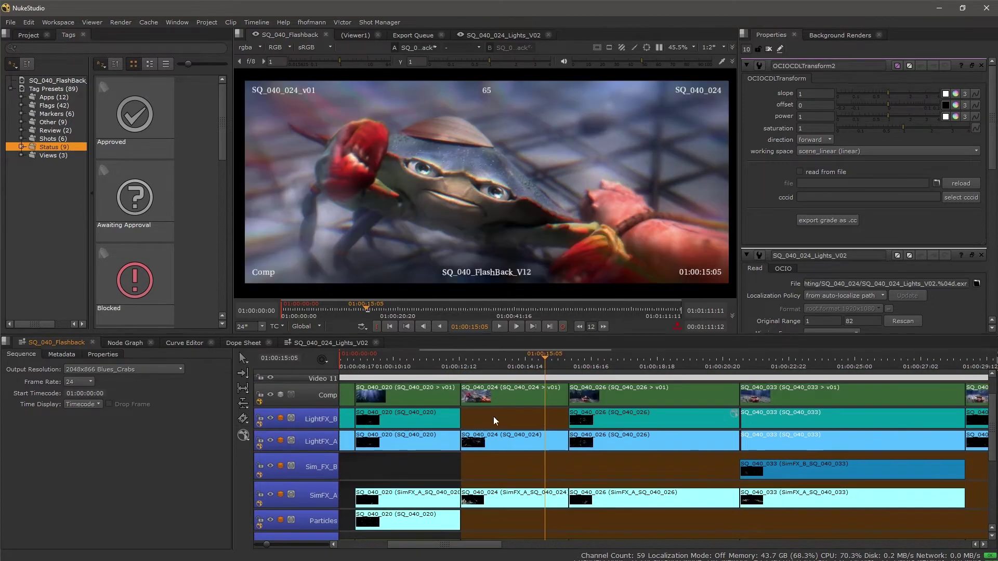
scroll(270, 393, "up", 3)
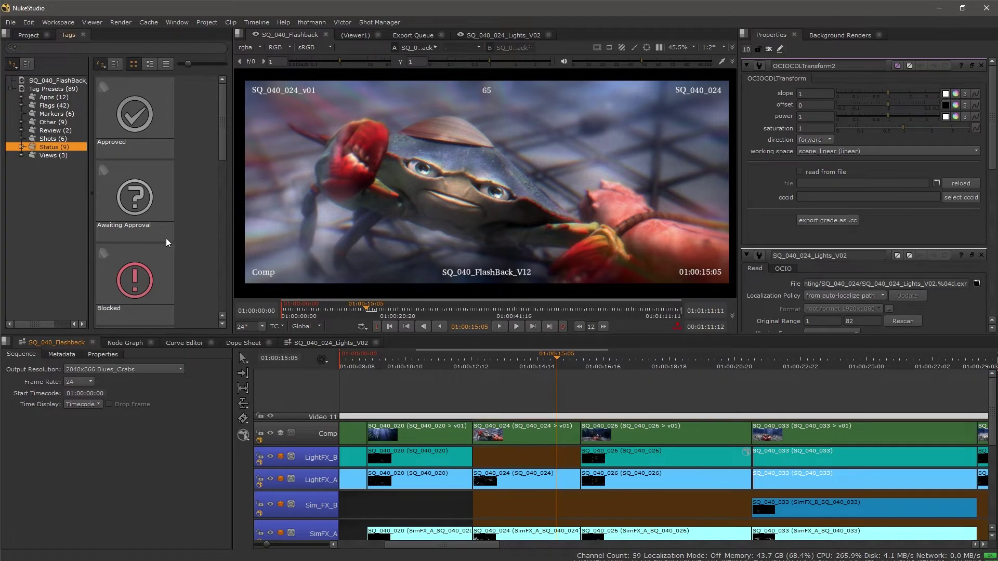
- Tag the SQ_040_024 clip on the Comp track as Blocked and open the clip's tag details
left_click_drag(136, 290, 524, 435)
scroll(577, 437, "up", 2)
scroll(585, 435, "up", 2)
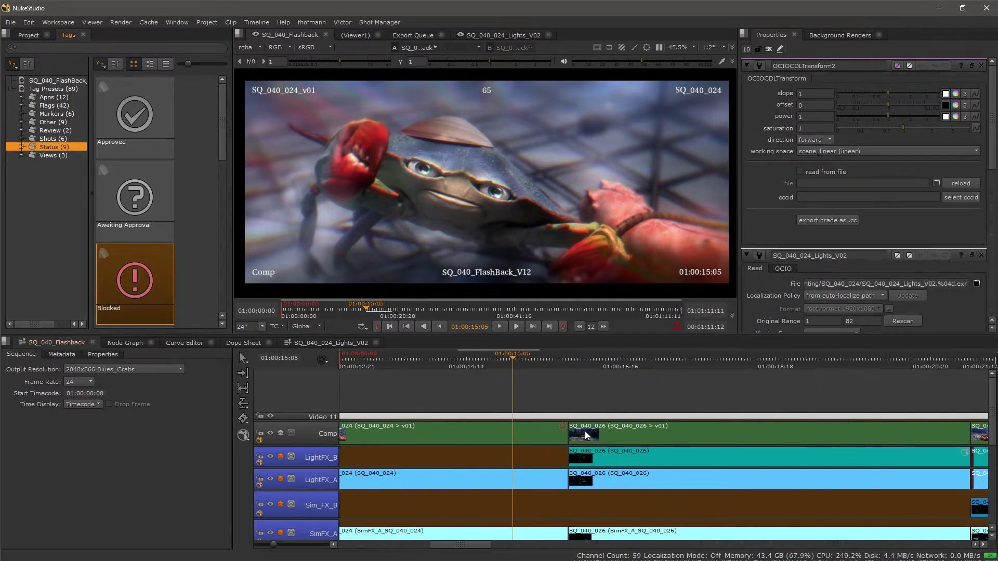
left_click(563, 429)
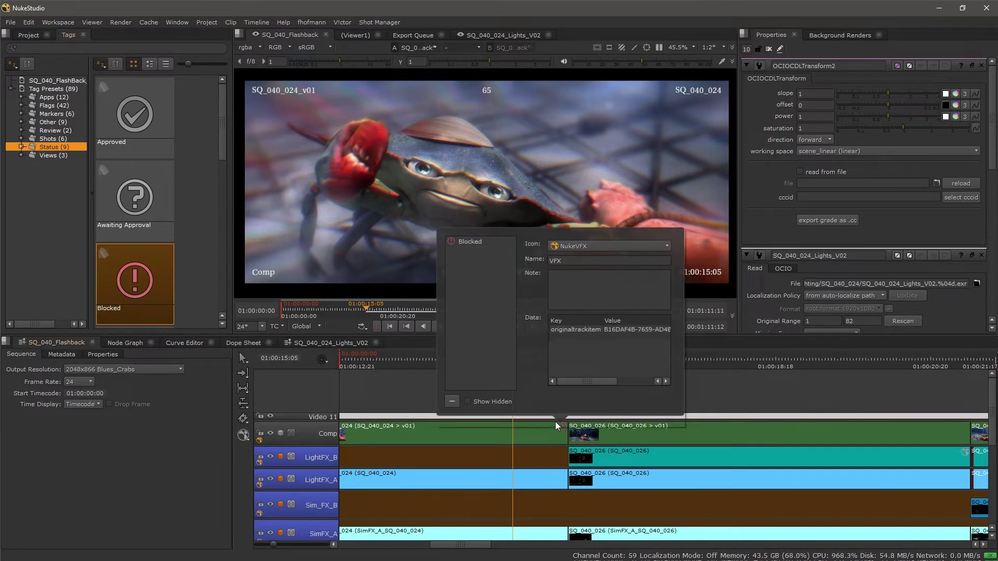
- Add the note "revision" in the open tag details and examine the tag's key and value data
left_click(579, 281)
type("revision")
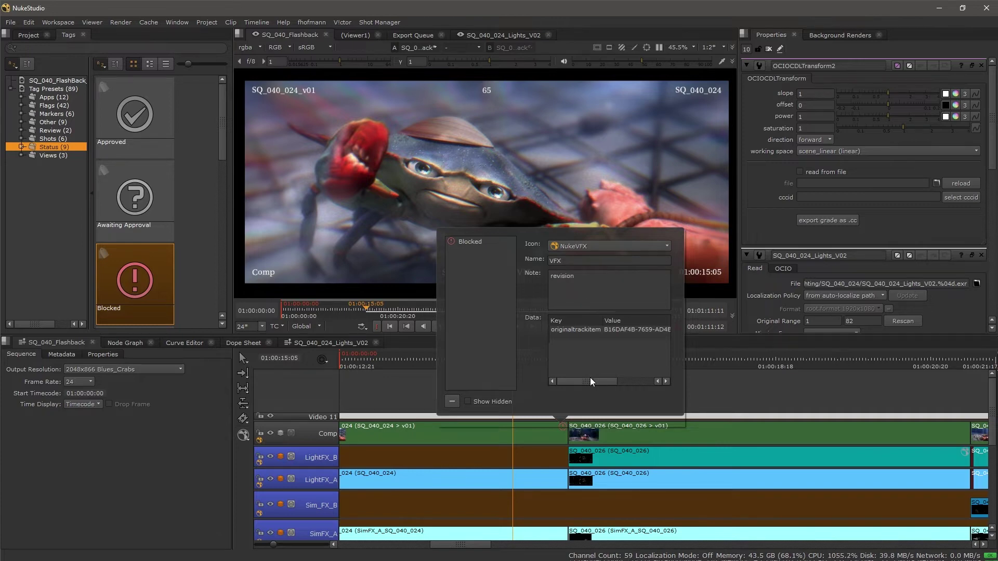
double_click(589, 343)
double_click(574, 343)
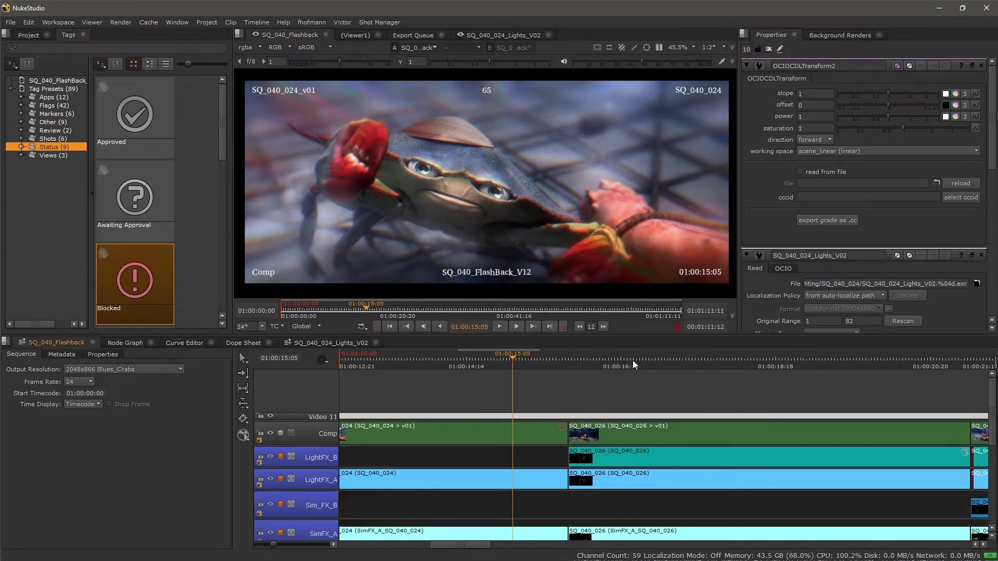
- Tag the SQ_040_024 clip on the Comp track as Awaiting Approval
left_click_drag(156, 310, 577, 465)
left_click_drag(135, 198, 494, 434)
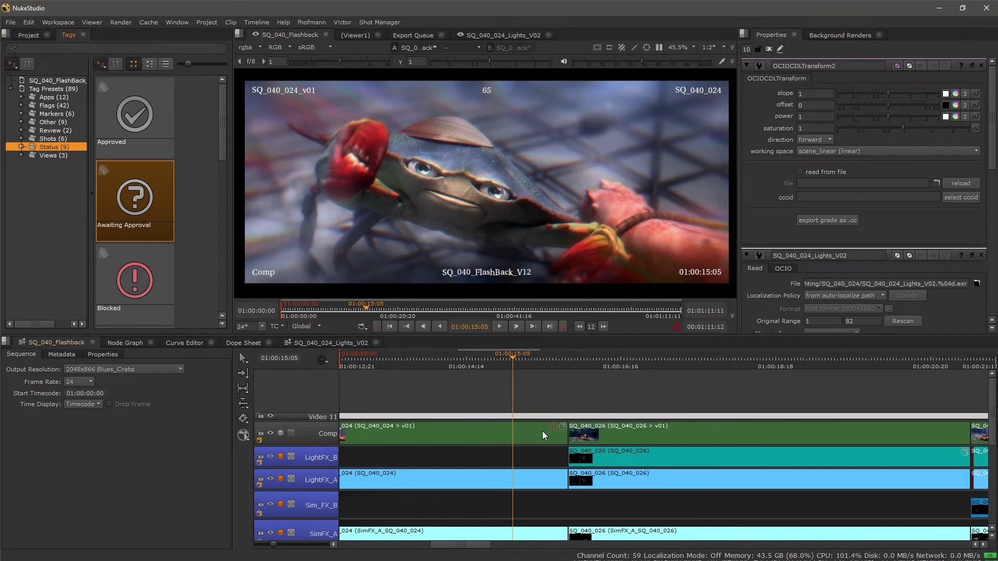
scroll(543, 435, "down", 1)
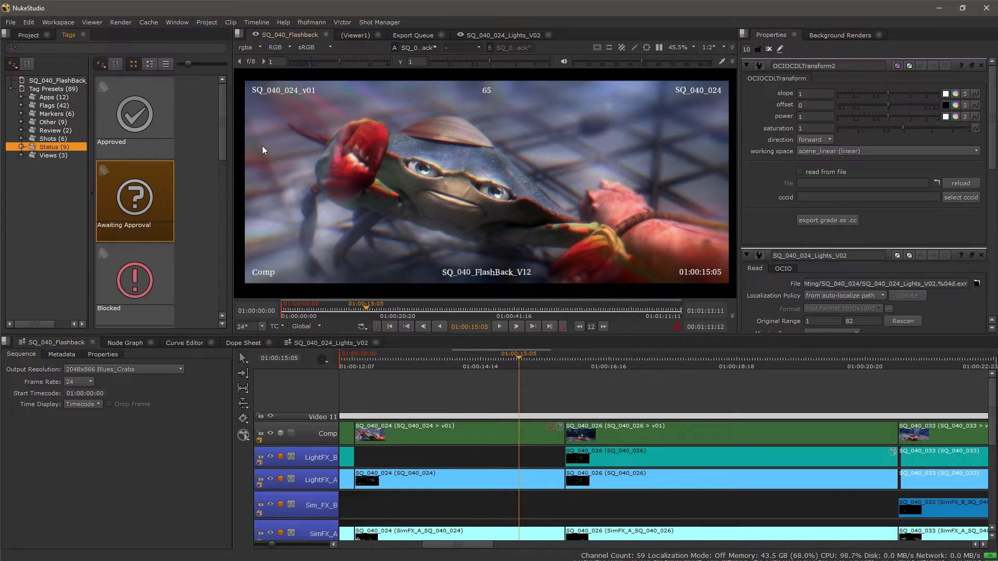
- Place Blue marker tags on the viewer frames at 01:00:15:05, near the middle of the sequence and at 01:00:48:02
left_click(54, 114)
mouse_move(134, 104)
left_mouse_down()
mouse_move(288, 244)
mouse_move(392, 244)
mouse_move(360, 157)
mouse_move(360, 172)
mouse_move(420, 232)
mouse_move(432, 156)
mouse_move(446, 162)
left_mouse_up()
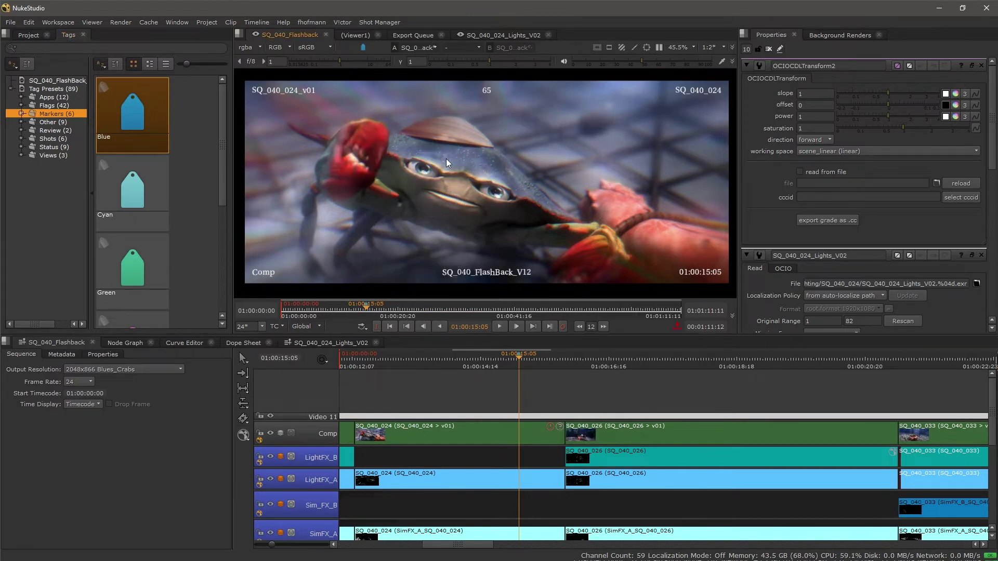
left_click_drag(367, 307, 477, 306)
mouse_move(134, 114)
left_mouse_down()
mouse_move(400, 228)
mouse_move(441, 156)
left_mouse_up()
left_click(549, 311)
left_click_drag(551, 319, 552, 319)
left_click_drag(132, 114, 435, 149)
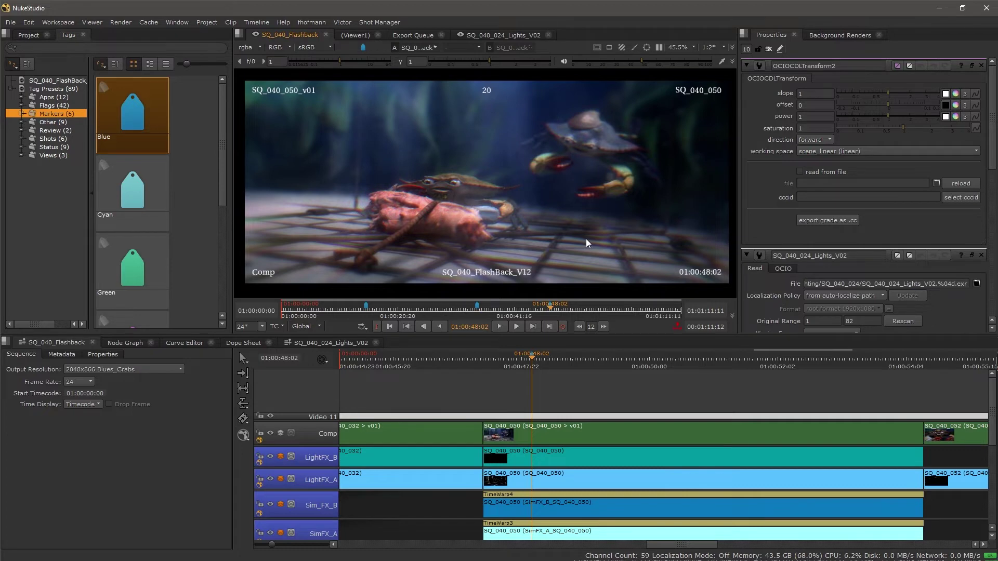
- Step back through the blue markers to the one at 01:00:15:05
key("alt+shift+Left")
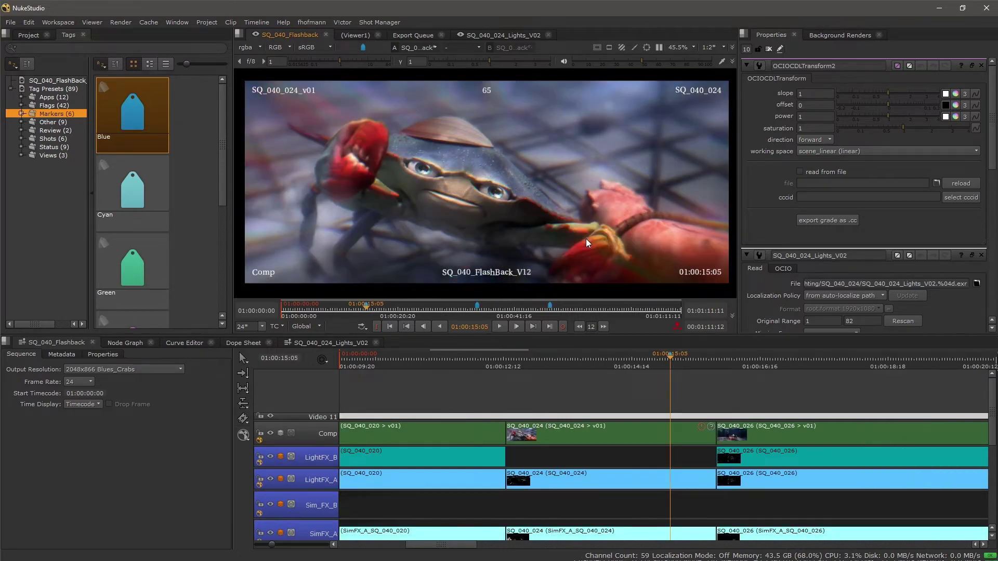
key("alt+shift+Left")
left_click_drag(159, 115, 464, 244)
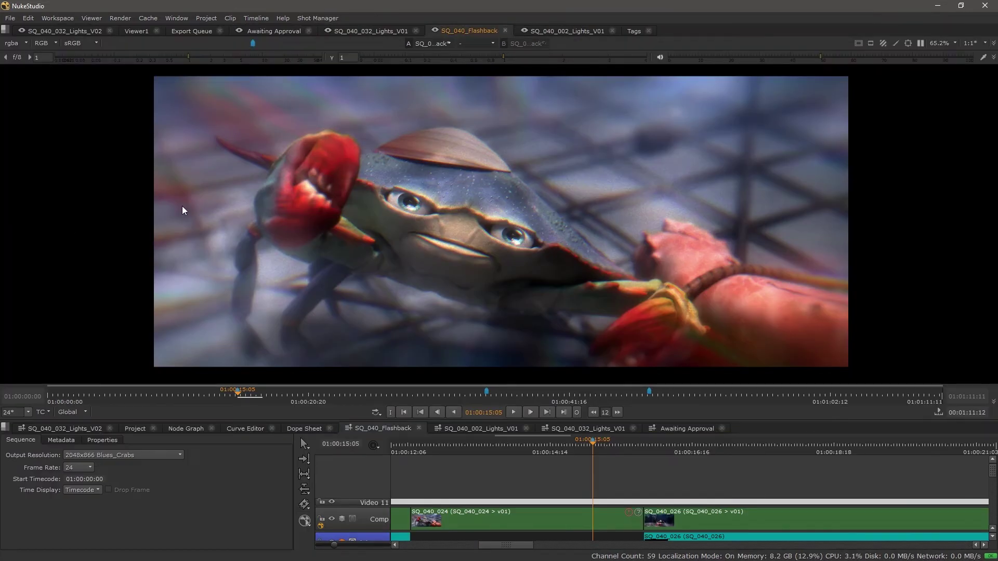
- Show the Project bin and inspect the Awaiting Approval, Blocked and Magenta tags on the SQ_040_002_Lights clip
left_click(136, 429)
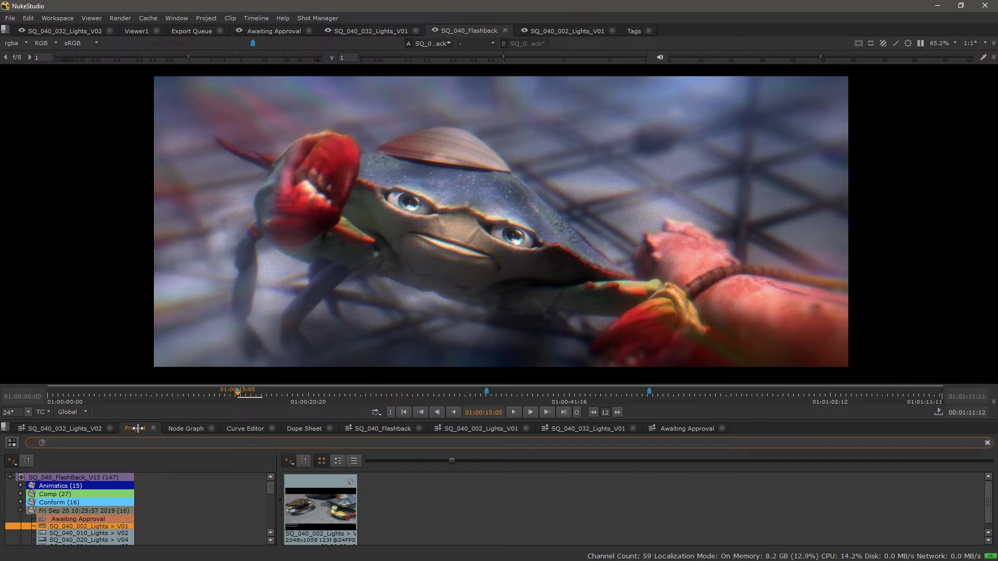
left_click(351, 480)
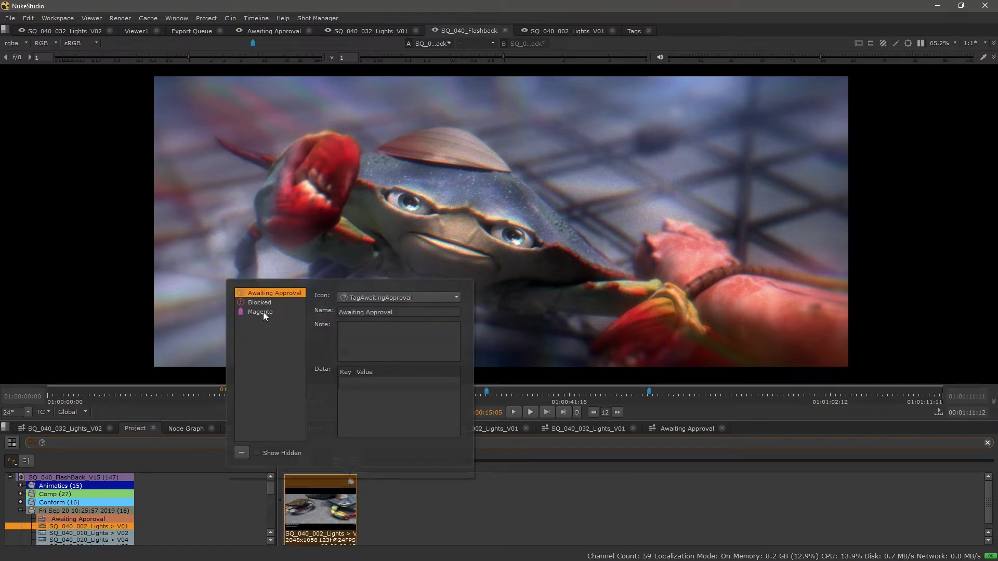
left_click(261, 302)
left_click(263, 312)
left_click(265, 293)
left_click(72, 294)
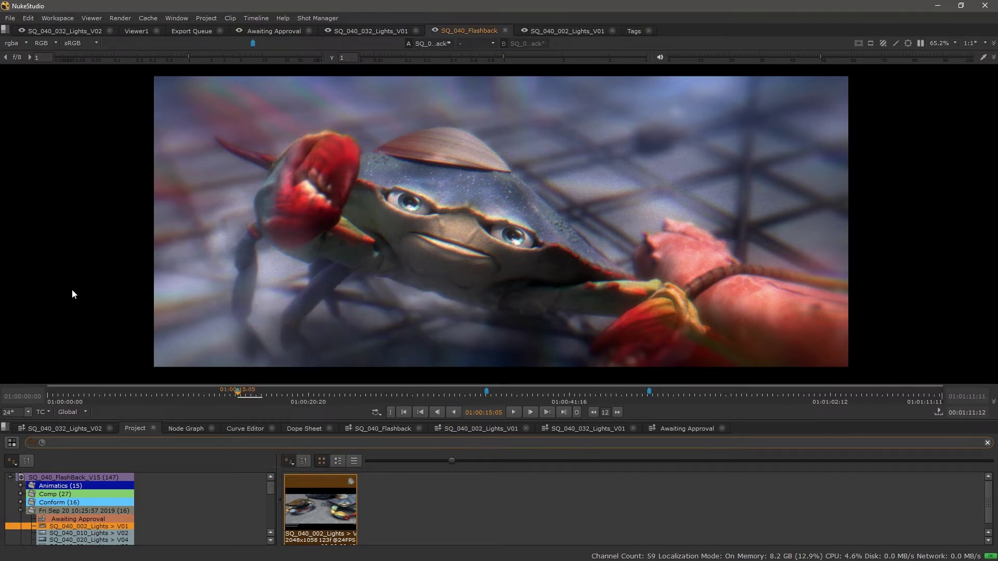
- Clear the Project bin's search filter and filter the bin by the Awaiting Approval status tag instead
left_click(634, 31)
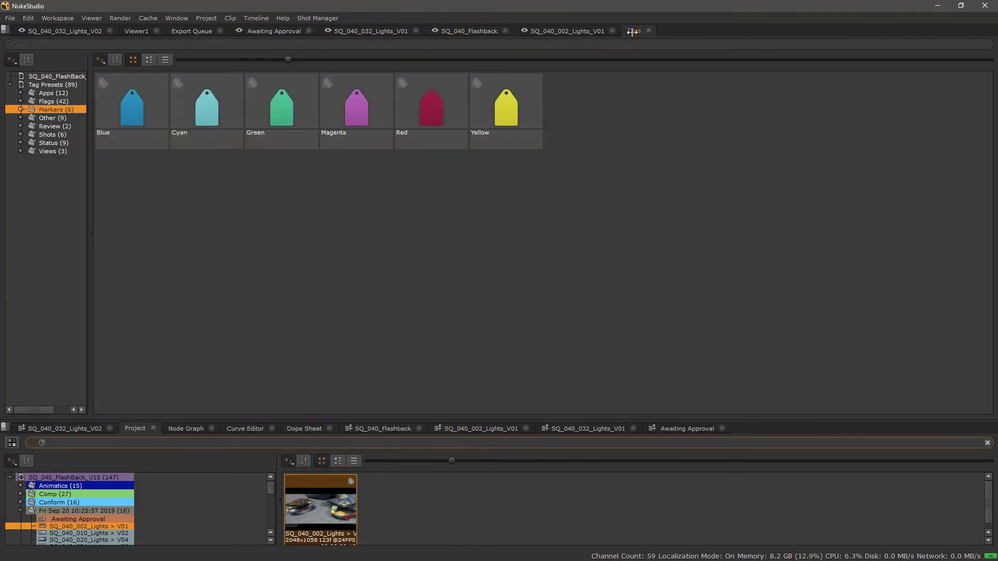
left_click(57, 126)
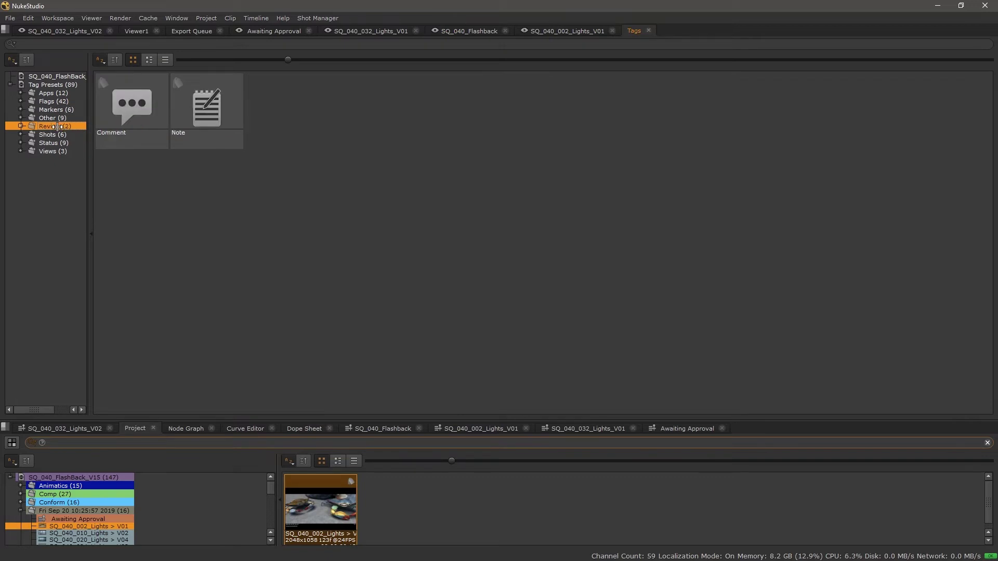
left_click(48, 143)
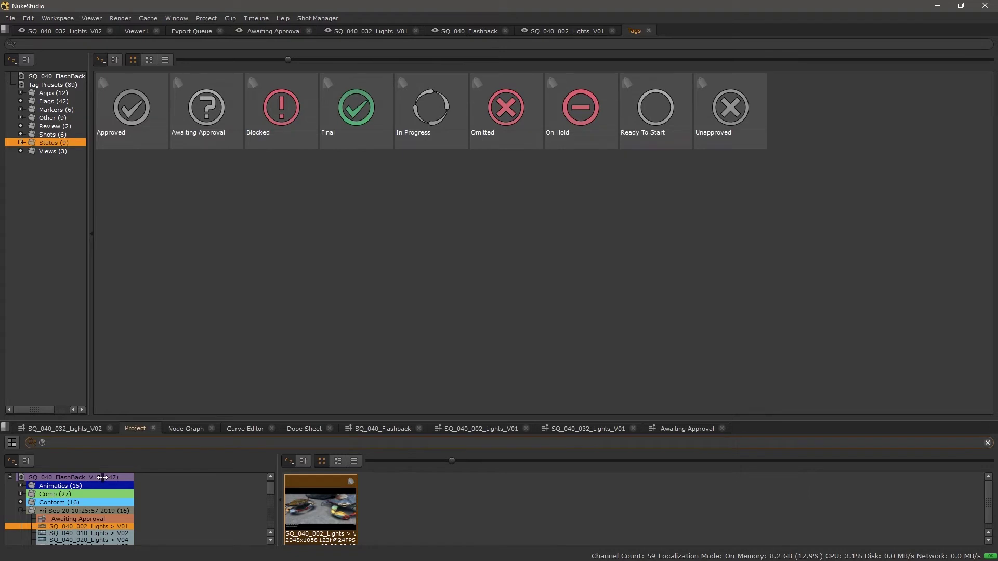
left_click(987, 442)
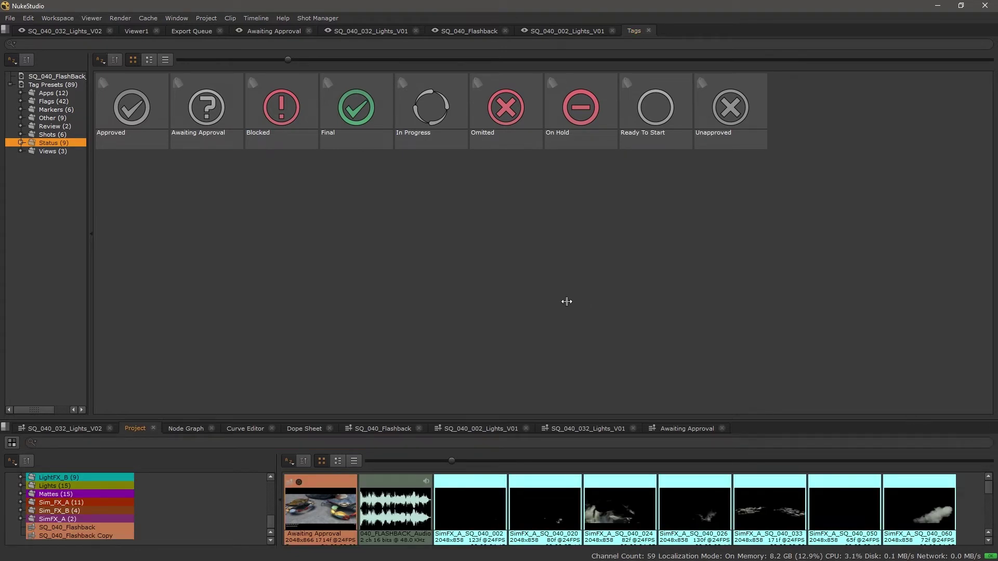
left_click_drag(197, 99, 103, 444)
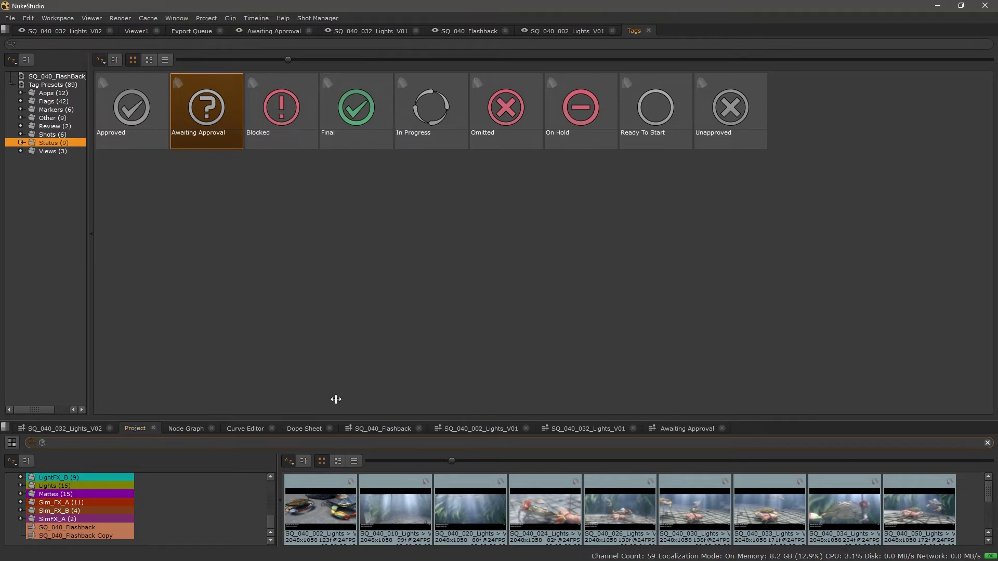
- View the filtered clips SQ_040_002_Lights_V01 and SQ_040_010_Lights_V02 in the viewer and scrub through each one
double_click(336, 498)
mouse_move(279, 391)
left_mouse_down()
mouse_move(621, 393)
mouse_move(292, 391)
left_mouse_up()
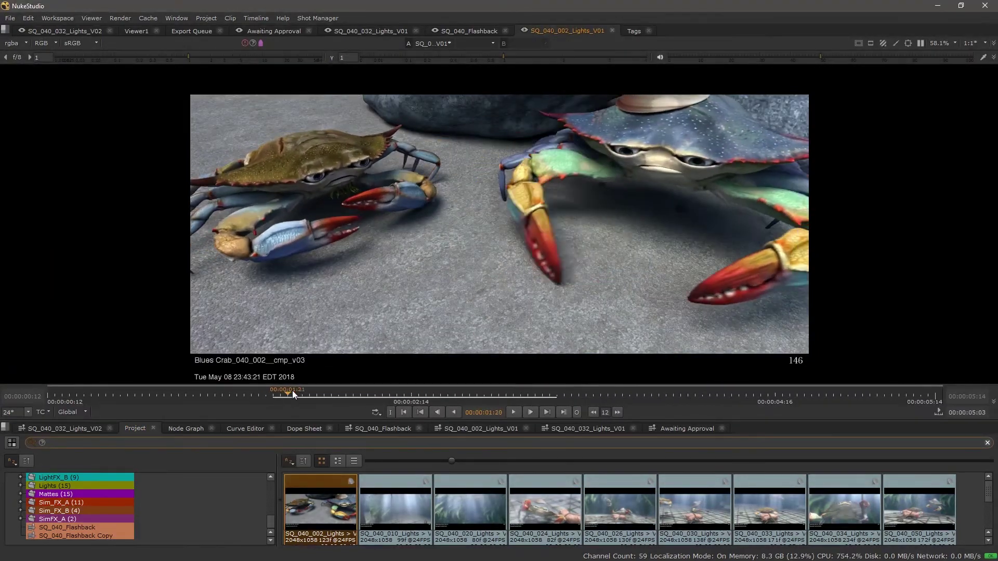
double_click(395, 507)
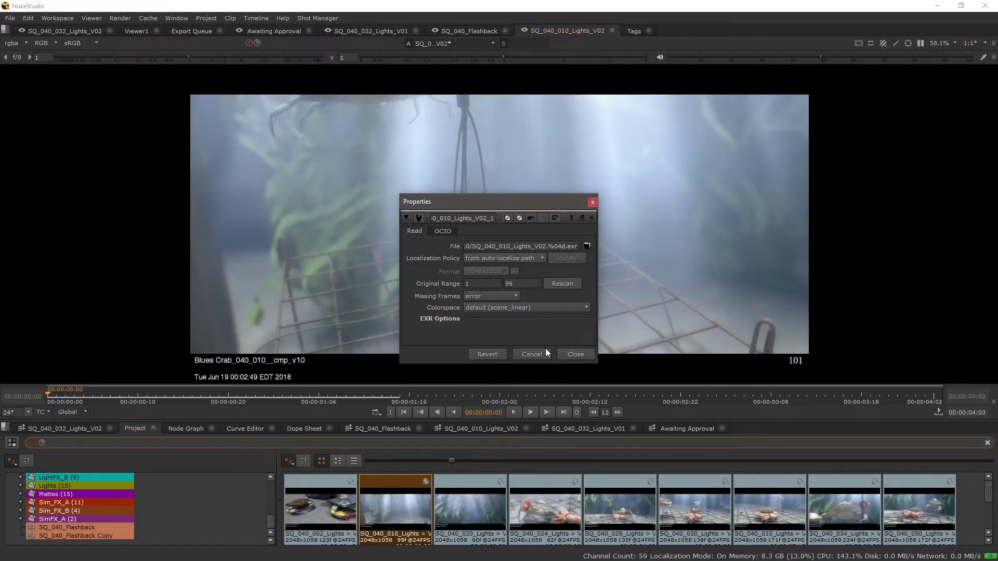
left_click(576, 354)
left_click_drag(543, 391, 346, 393)
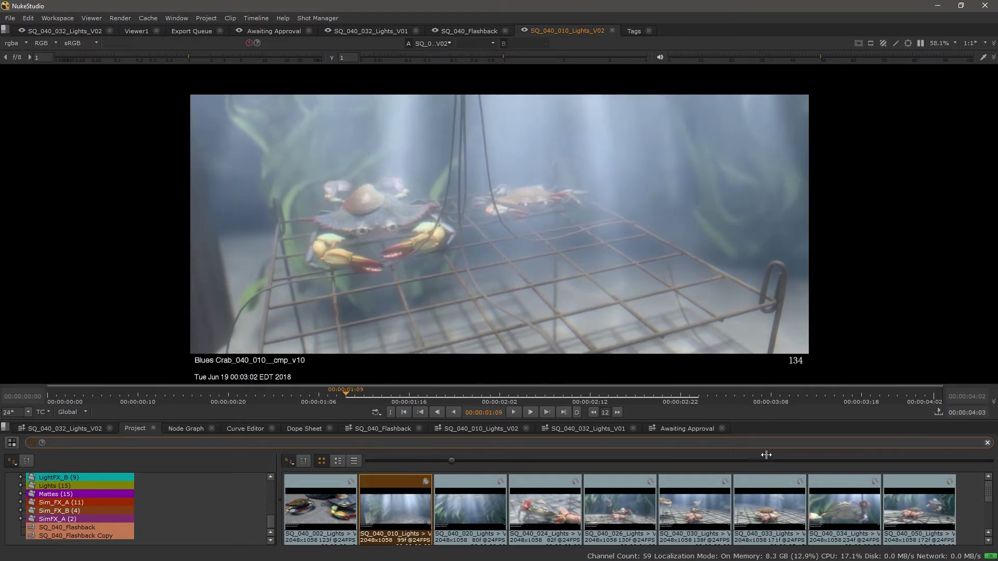
- Select all the clips awaiting approval in the bin and look through the actions available for them
left_click_drag(971, 514, 339, 520)
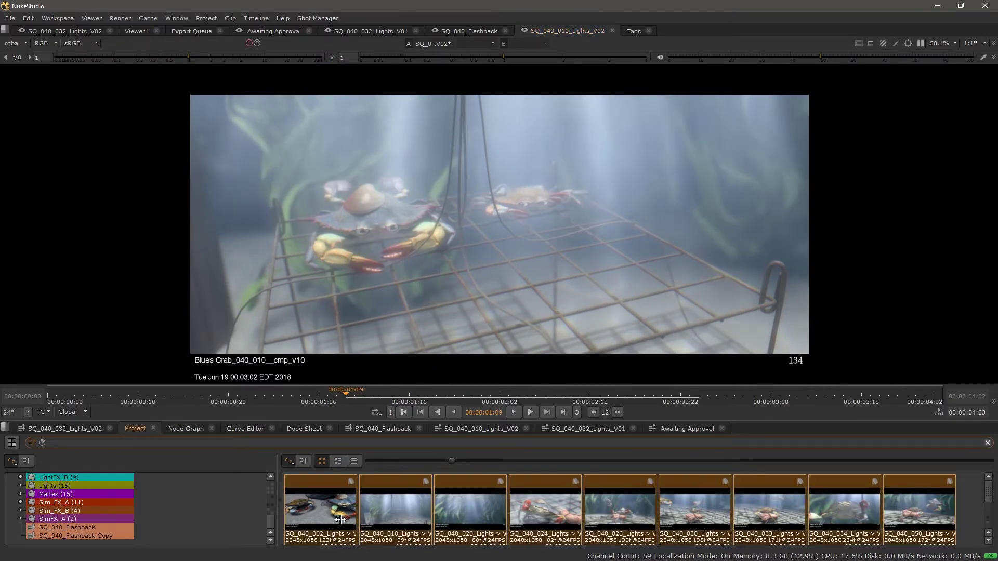
right_click(341, 520)
mouse_move(391, 404)
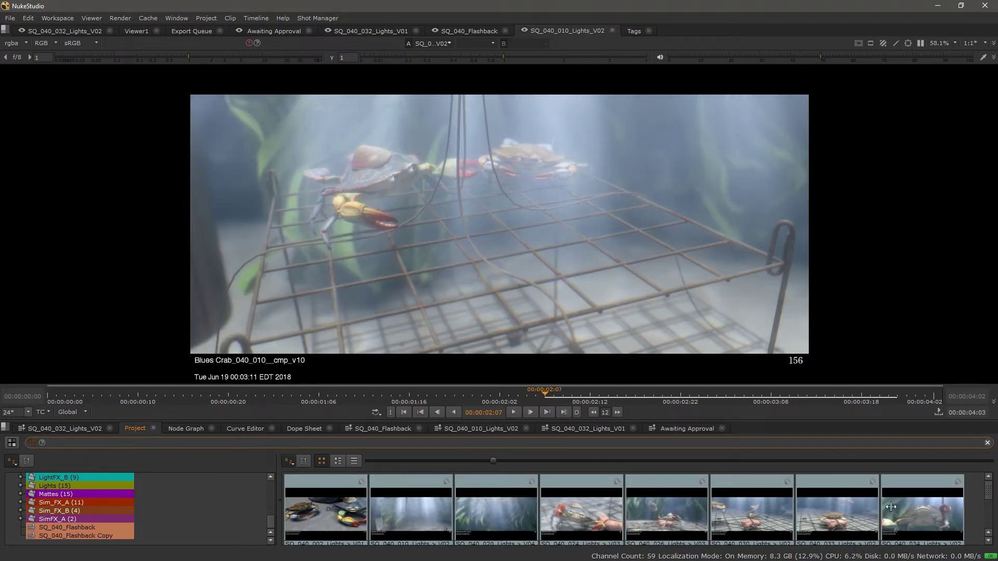
- Load SQ_040_034_Lights_V02 as viewer input A and SQ_040_052_Lights_V01 as input B, and compare them with the wipe
left_click_drag(931, 520, 354, 209)
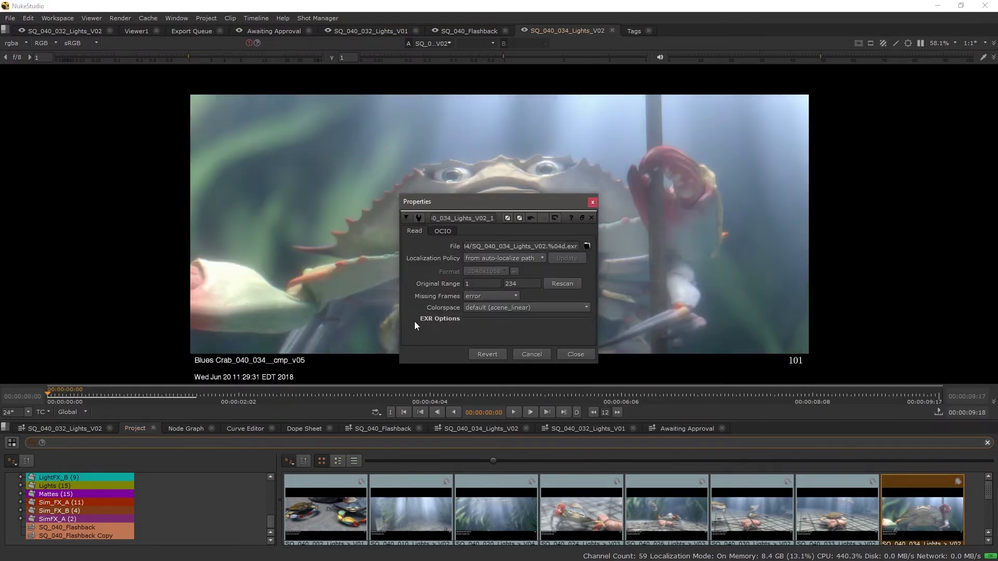
left_click(576, 354)
scroll(491, 533, "down", 2)
left_click_drag(402, 532, 620, 212)
left_click(592, 203)
left_click_drag(500, 220, 529, 225)
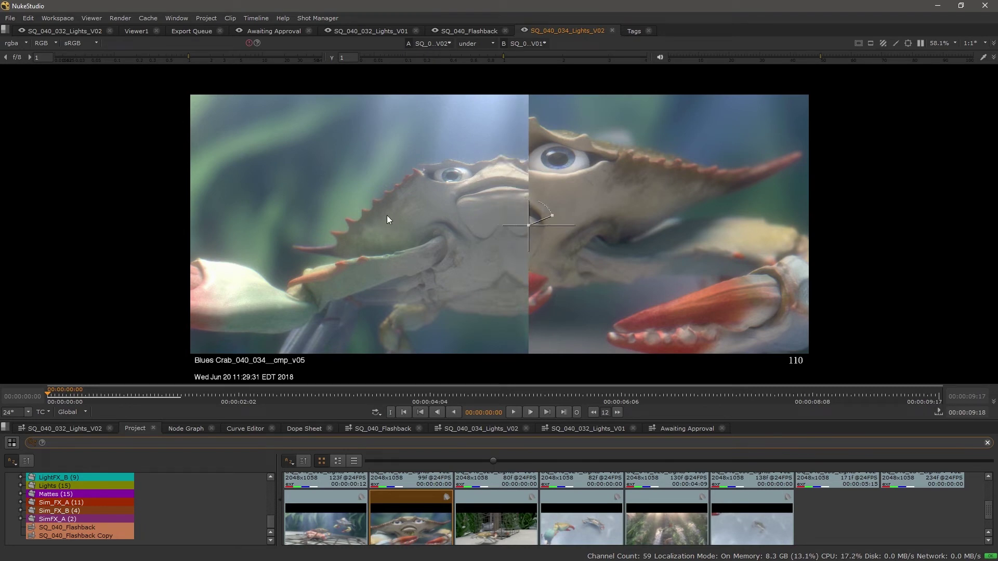
- Switch input A to version SQ_040_034_Lights_V01 and move the wipe so that more of input B is revealed
key("v")
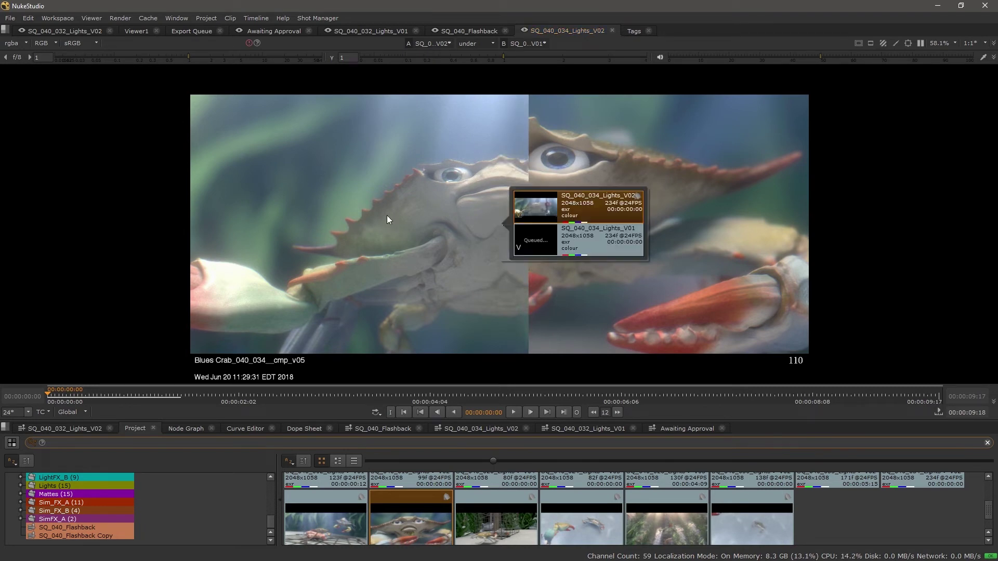
double_click(545, 242)
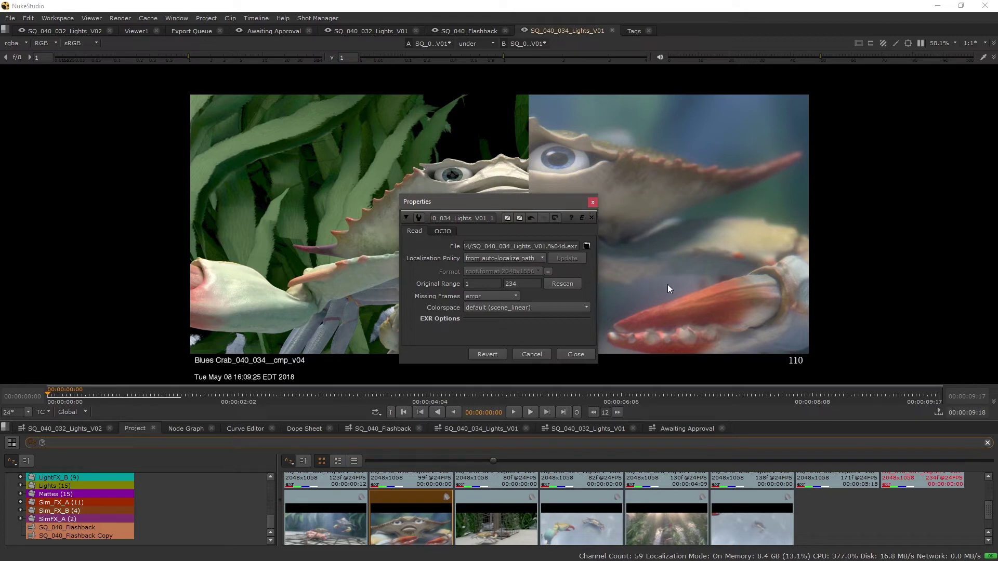
left_click(575, 354)
left_click_drag(528, 254, 449, 255)
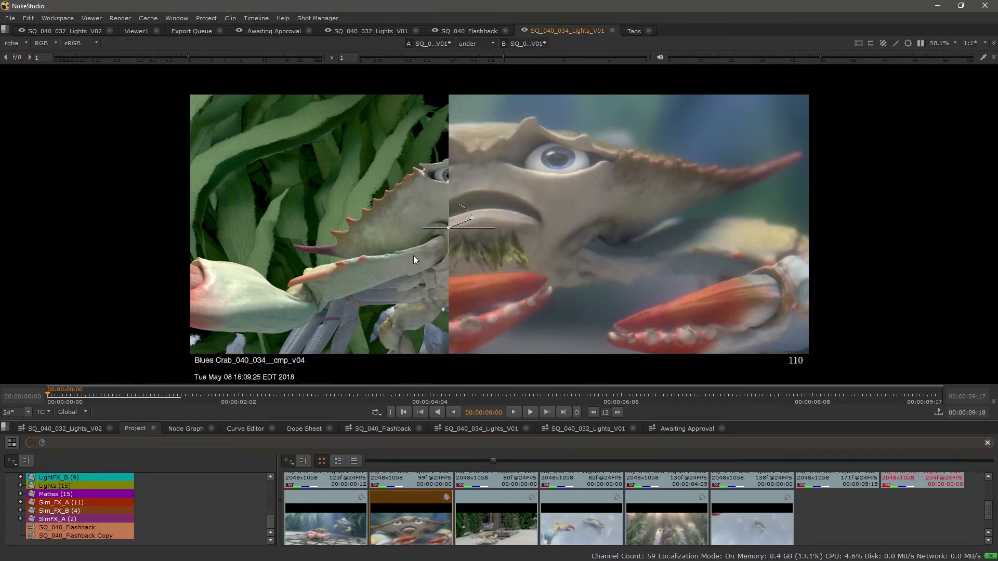
- Switch input A back to SQ_040_034_Lights_V02 and make input B the active input through the viewer's info bars
key("v")
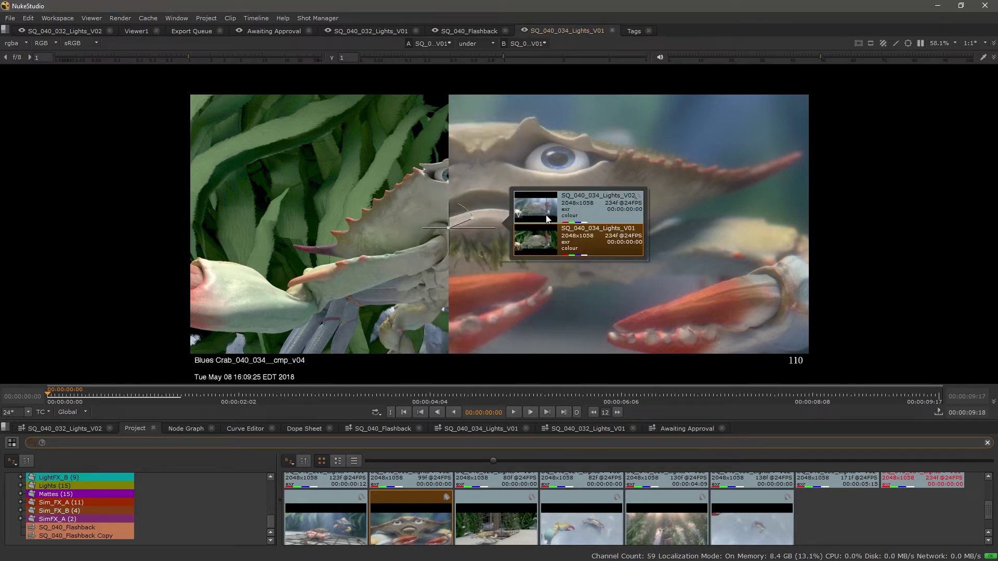
left_click(578, 207)
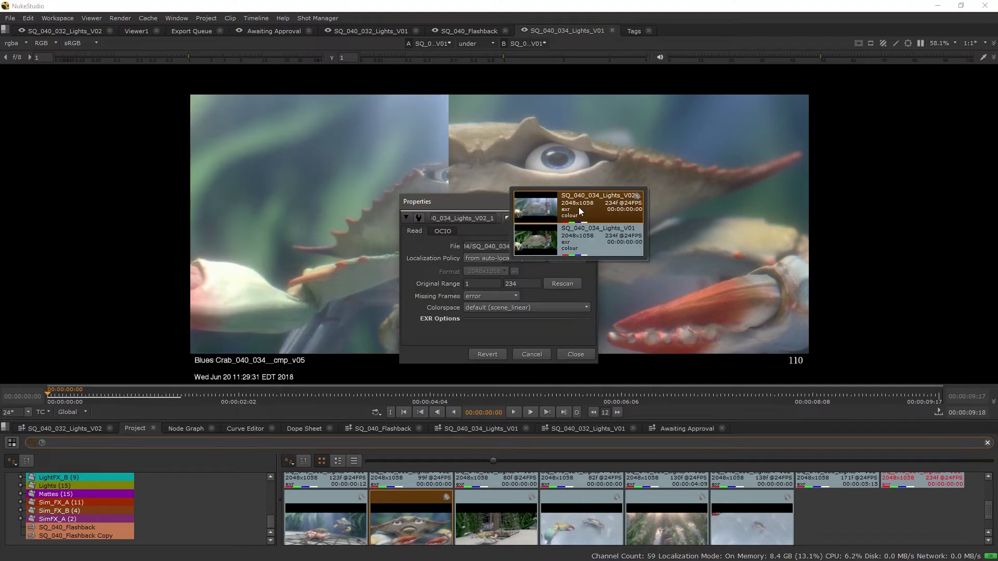
left_click(576, 354)
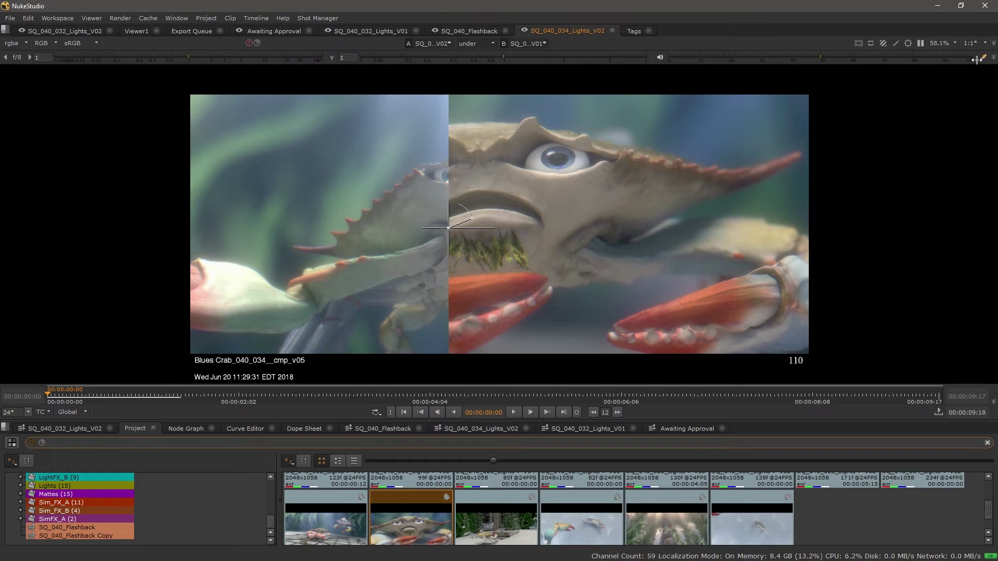
left_click(6, 377)
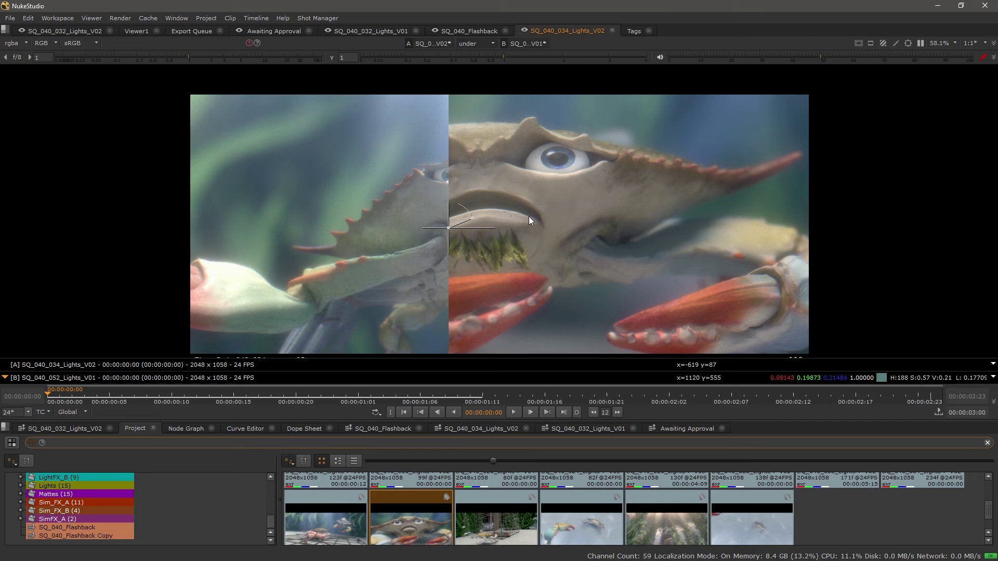
mouse_move(528, 216)
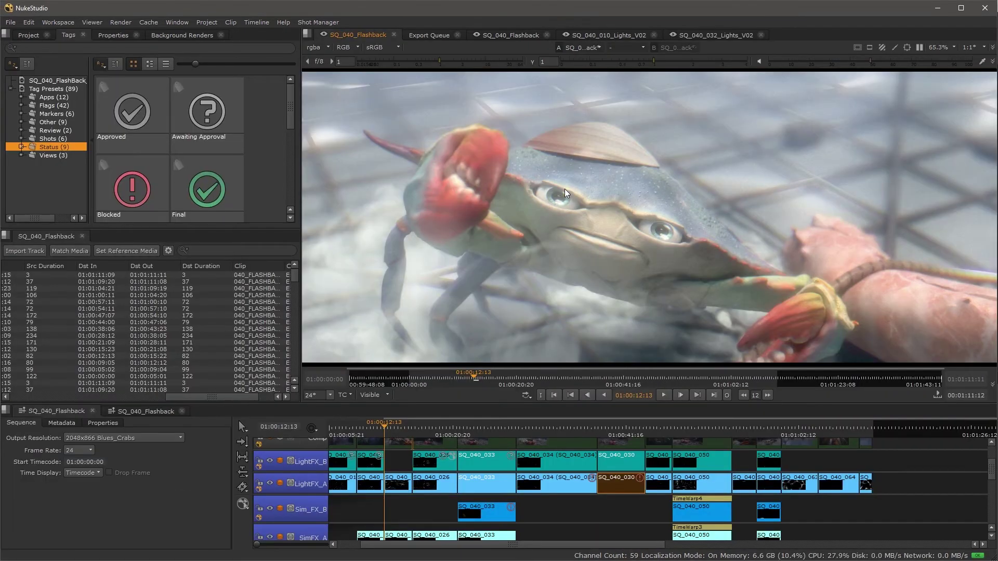
- Widen the spreadsheet area and filter the SQ_040_Flashback spreadsheet by the Awaiting Approval and Blocked tags
left_click_drag(302, 294, 333, 293)
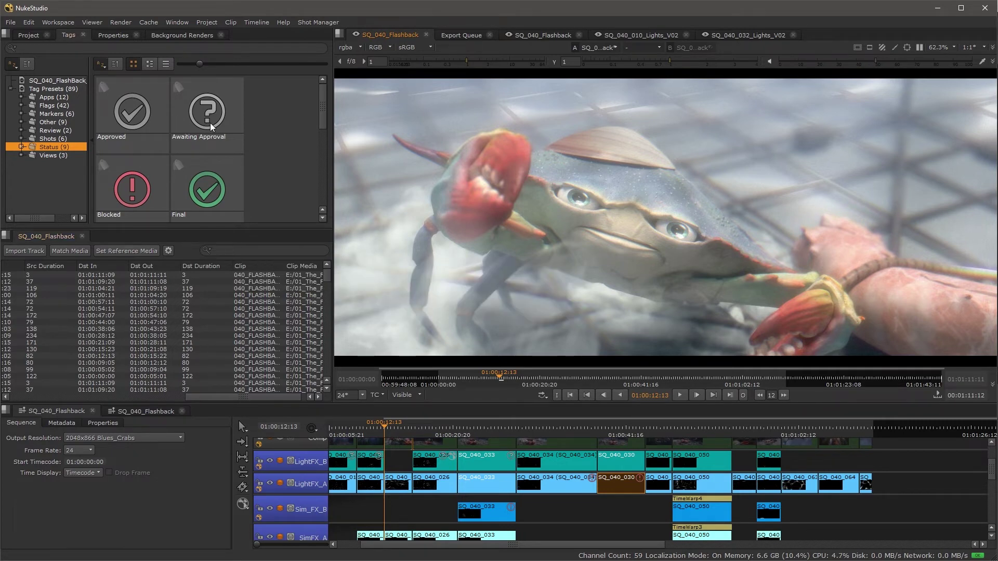
left_click_drag(209, 105, 256, 250)
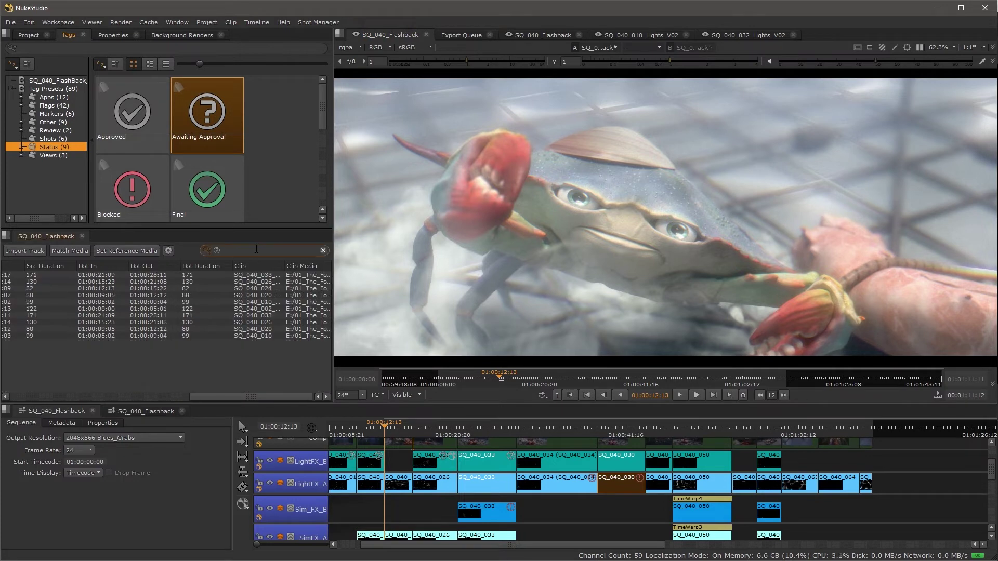
left_click(259, 156)
left_click_drag(124, 195, 255, 251)
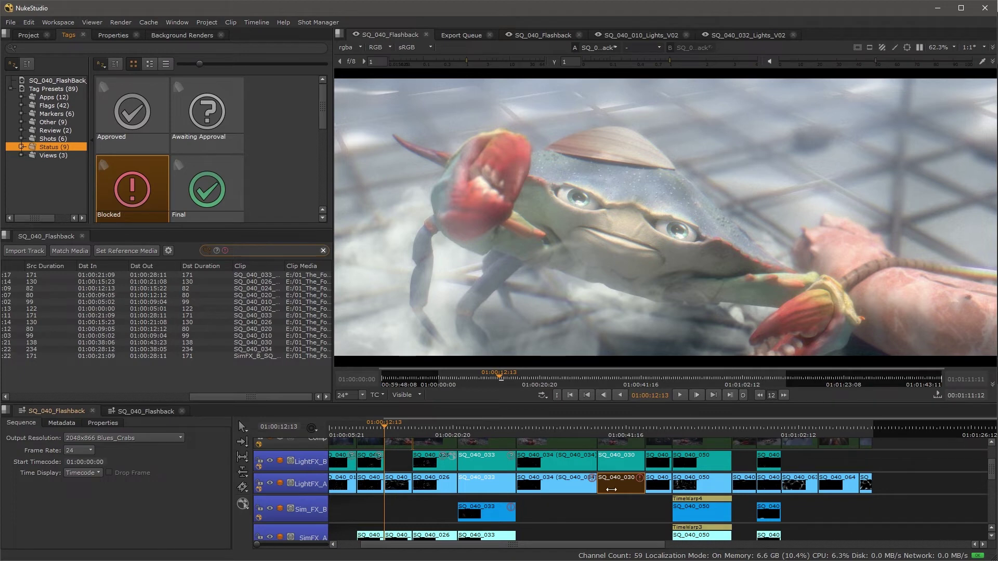
- Step through the tagged shots in the filtered SQ_040_Flashback spreadsheet and examine each one in the viewer and timeline
left_click(31, 289)
left_click(31, 295)
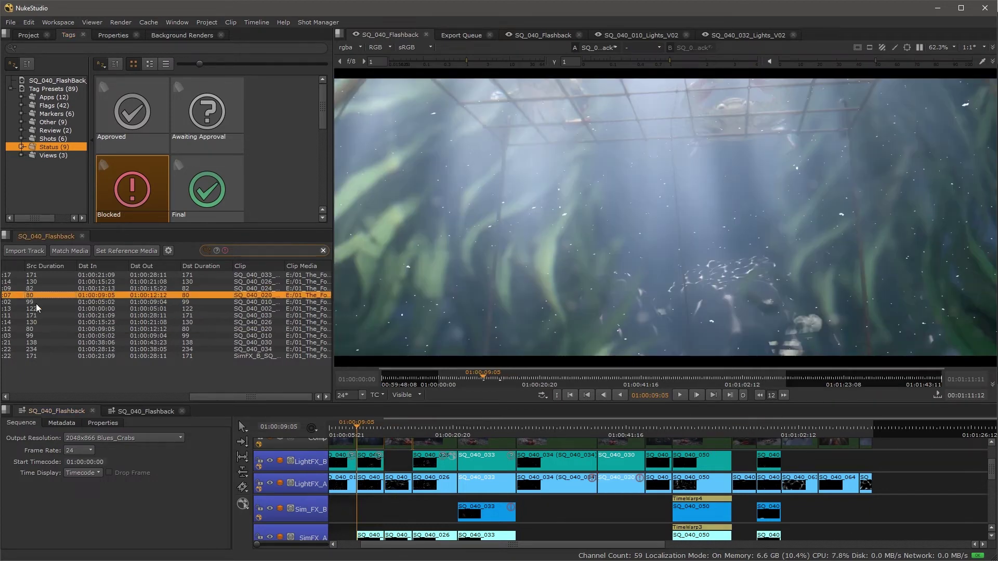
left_click(36, 302)
left_click(37, 308)
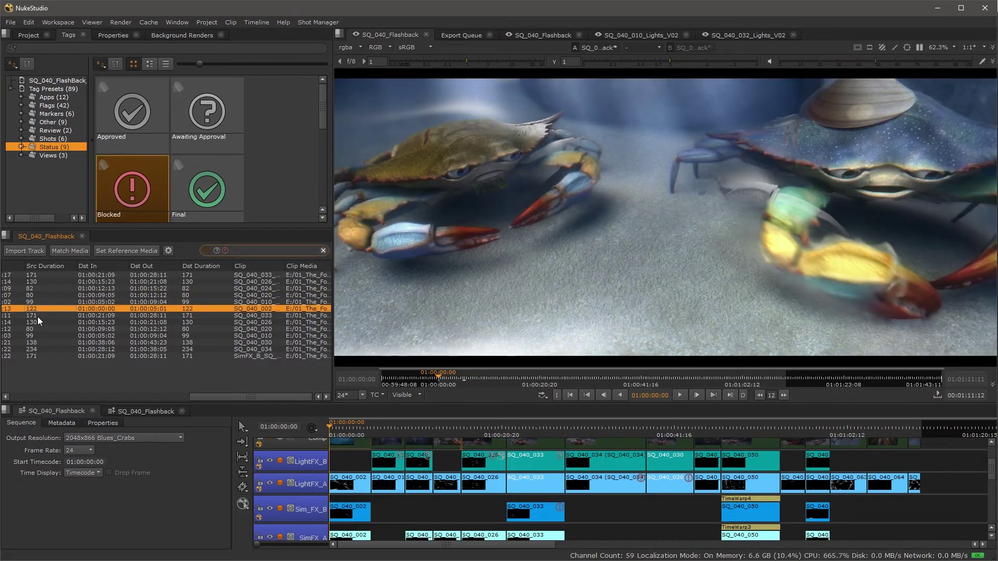
left_click(38, 316)
left_click(34, 327)
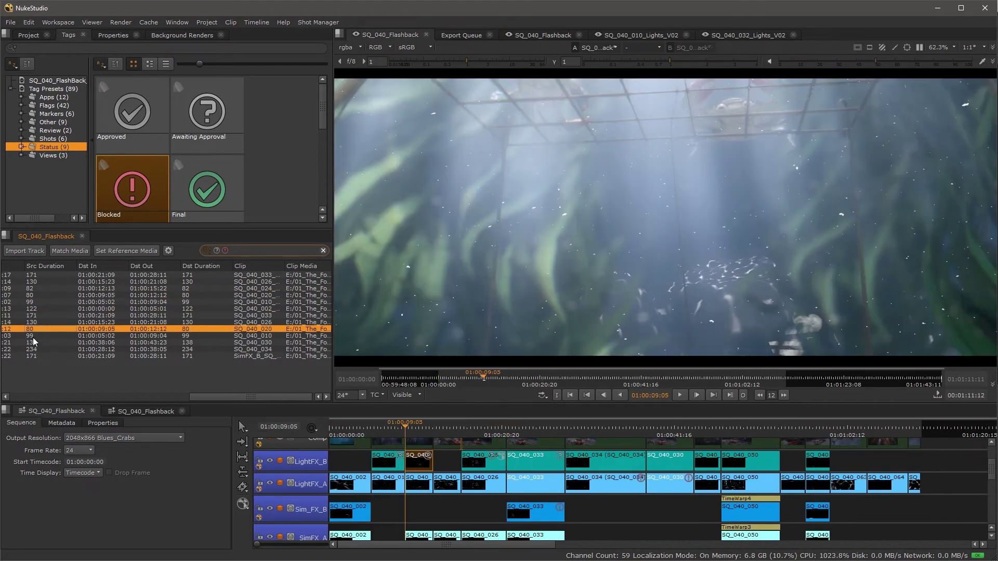
left_click(33, 337)
left_click(34, 344)
left_click(34, 350)
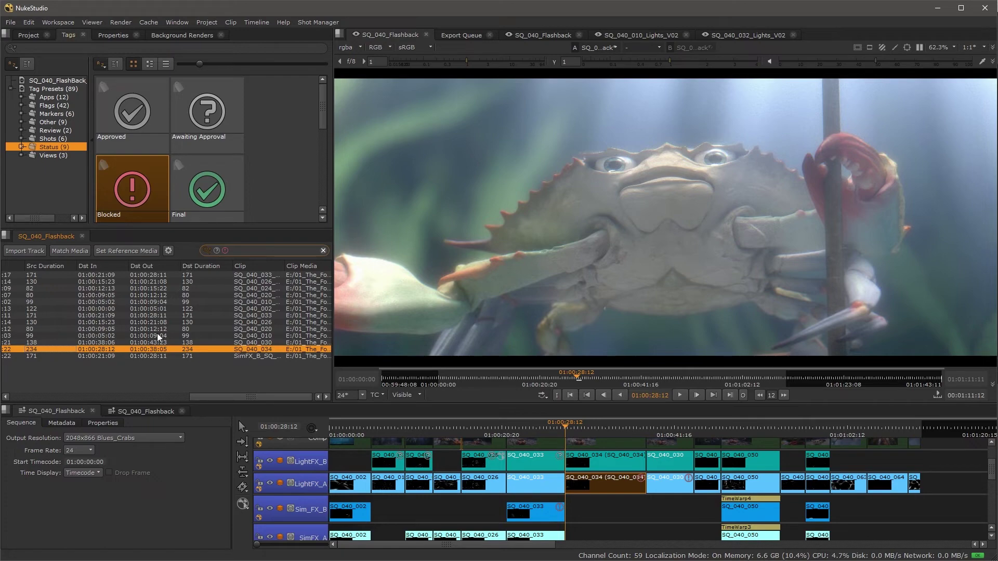
left_click(100, 308)
left_click(92, 282)
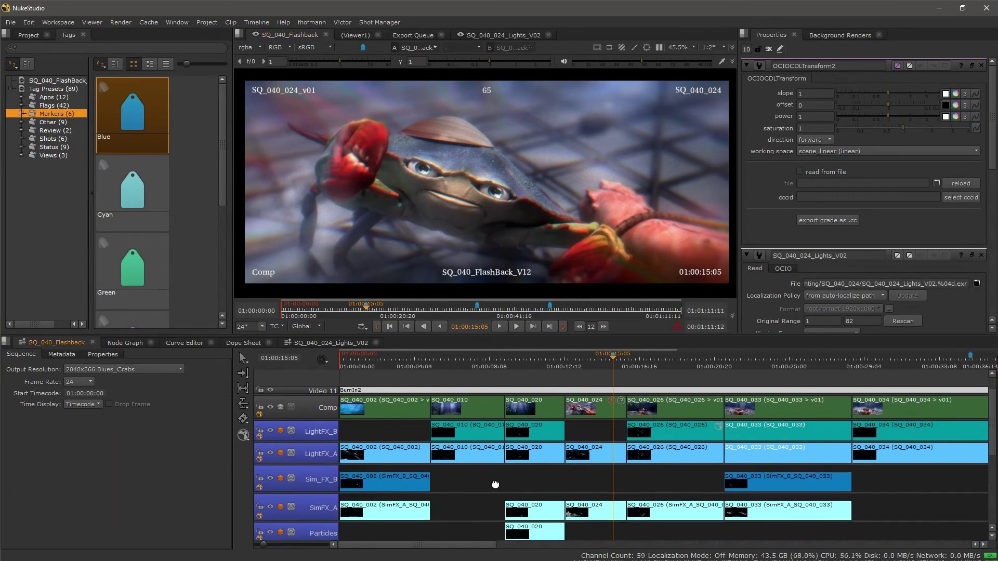
left_click(195, 229)
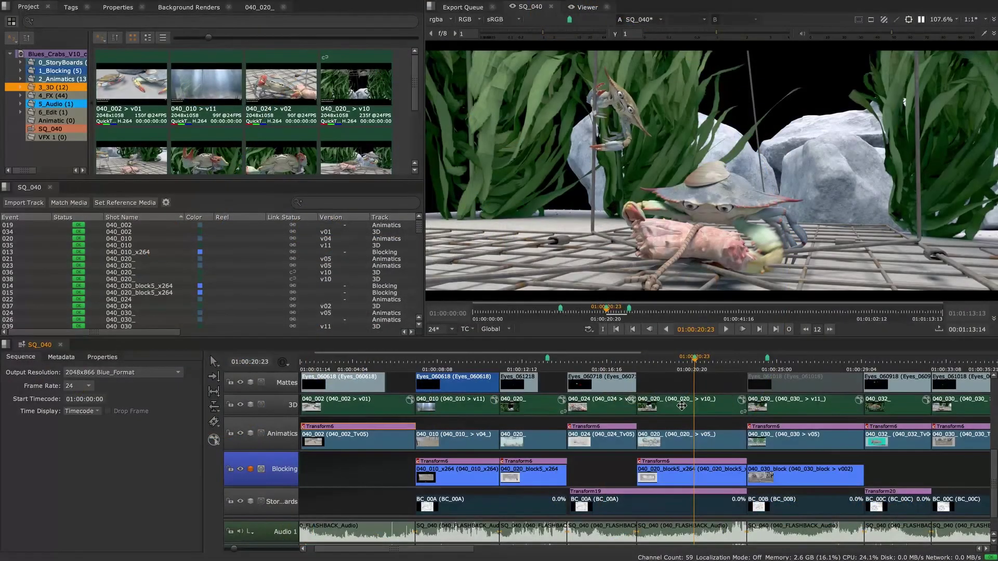
- Scan for new versions of the later 040_020_ shot on the 3D track and dismiss the scan result
left_click(681, 405)
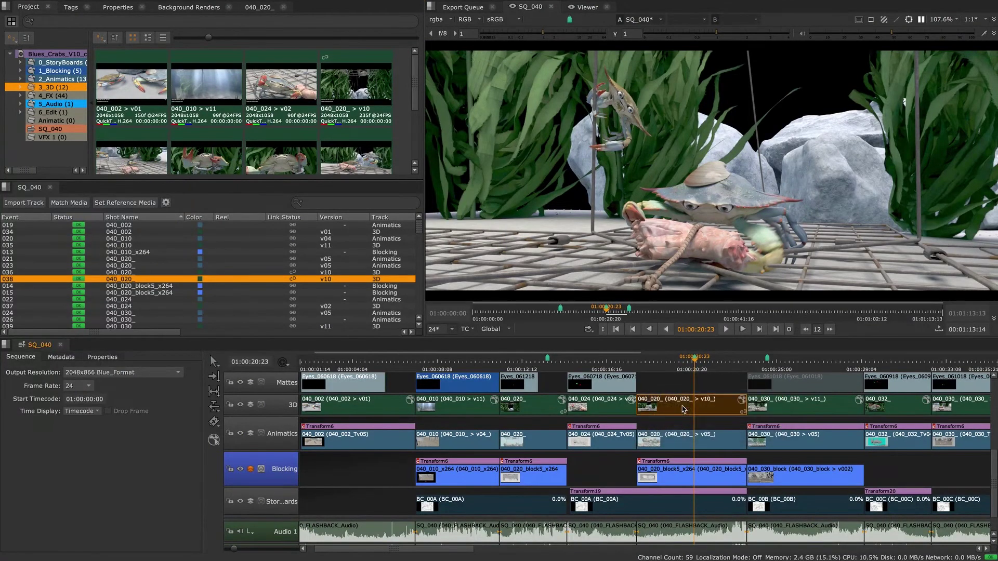
right_click(681, 406)
mouse_move(729, 348)
mouse_move(727, 321)
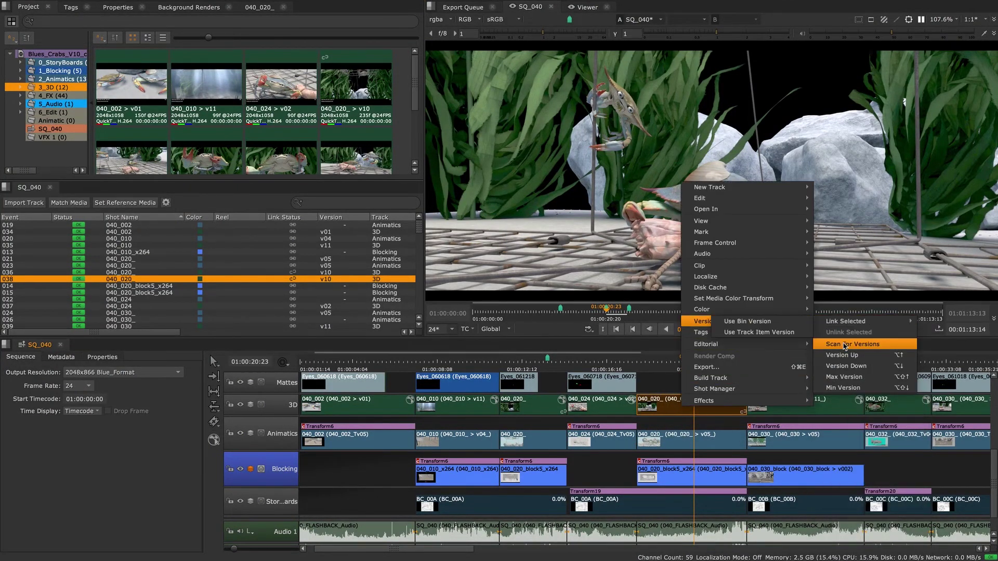
left_click(844, 345)
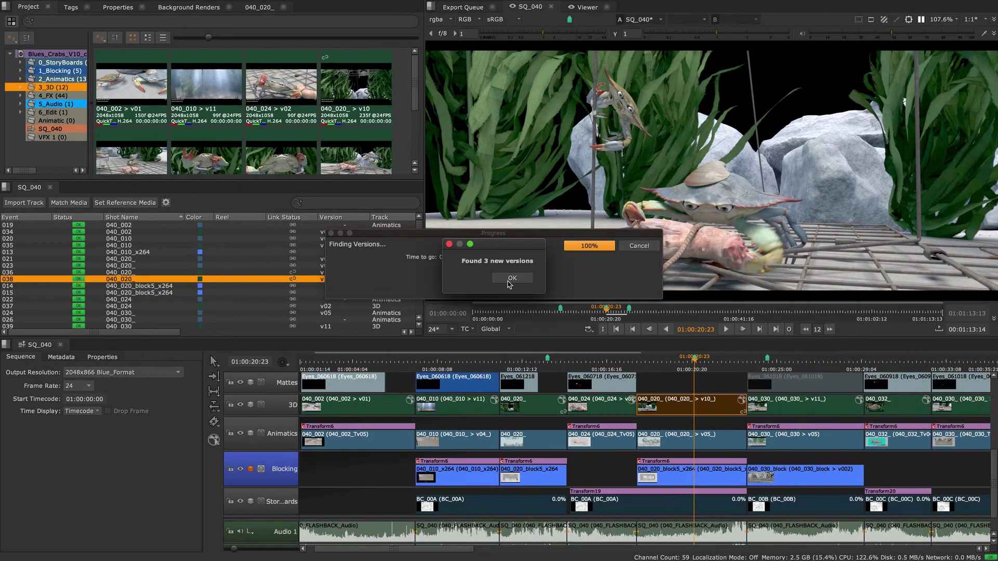
left_click(585, 248)
- Version the later 040_020_ shot on the 3D track up to v11
left_click(689, 403, "alt")
left_click(692, 400)
key("alt+Up")
left_click(685, 430)
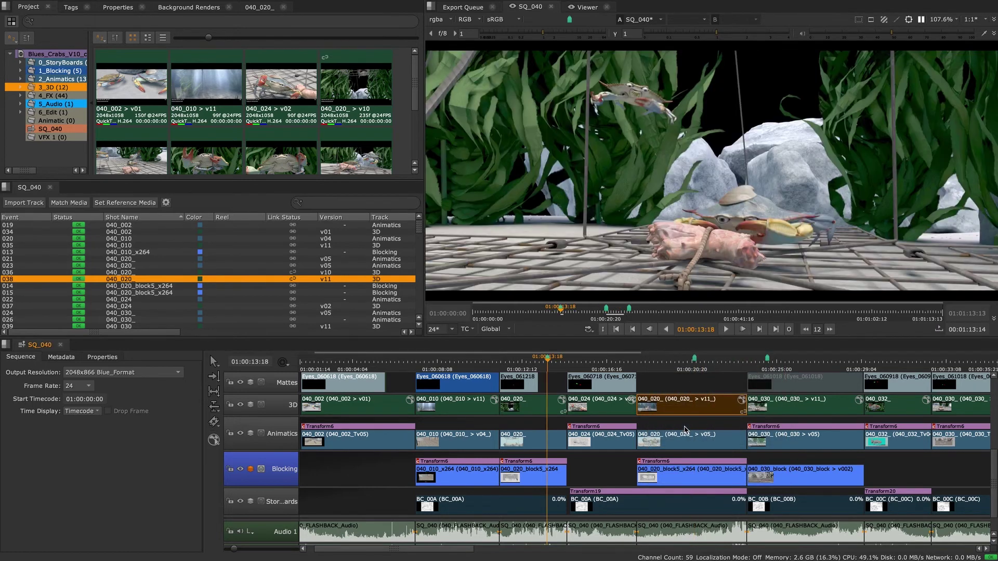
- Select both 040_020_ shots on the 3D track and inspect their version lists and link status
left_click(525, 404, "ctrl")
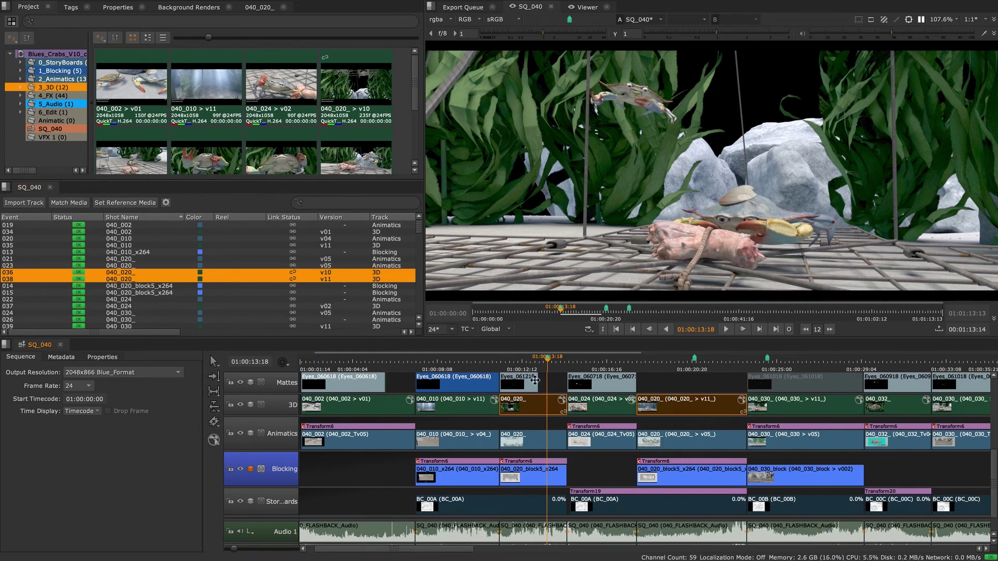
left_click_drag(537, 405, 678, 407)
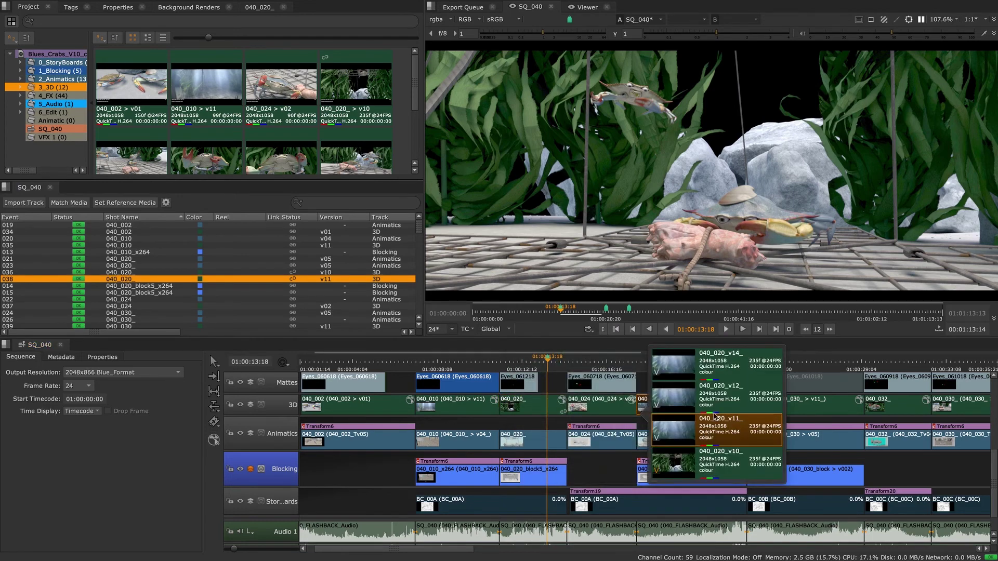
left_click(545, 411)
- Set the 040_020_ clip in the project bin to v12 and link all of its track items to it
left_click(365, 96)
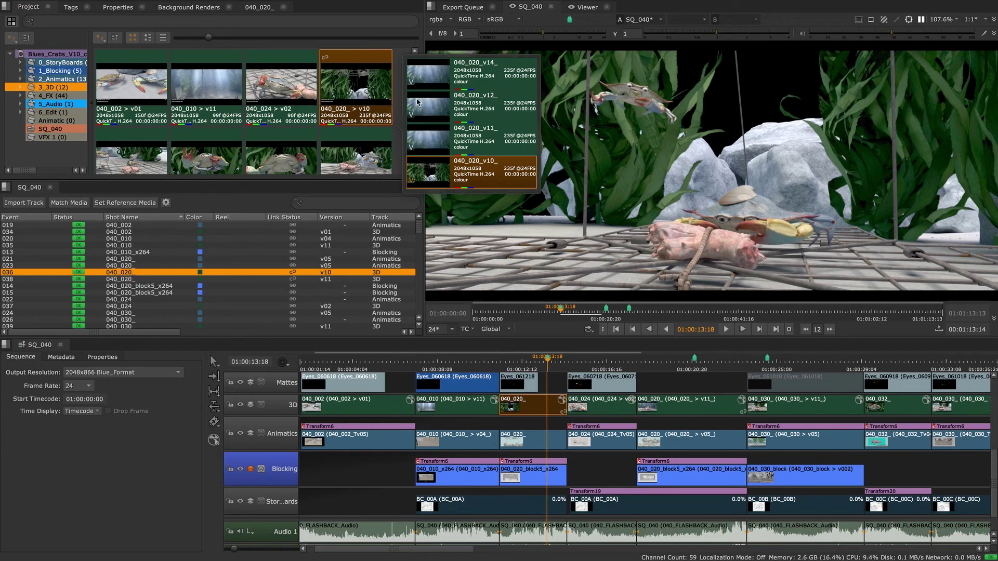
left_click(431, 105)
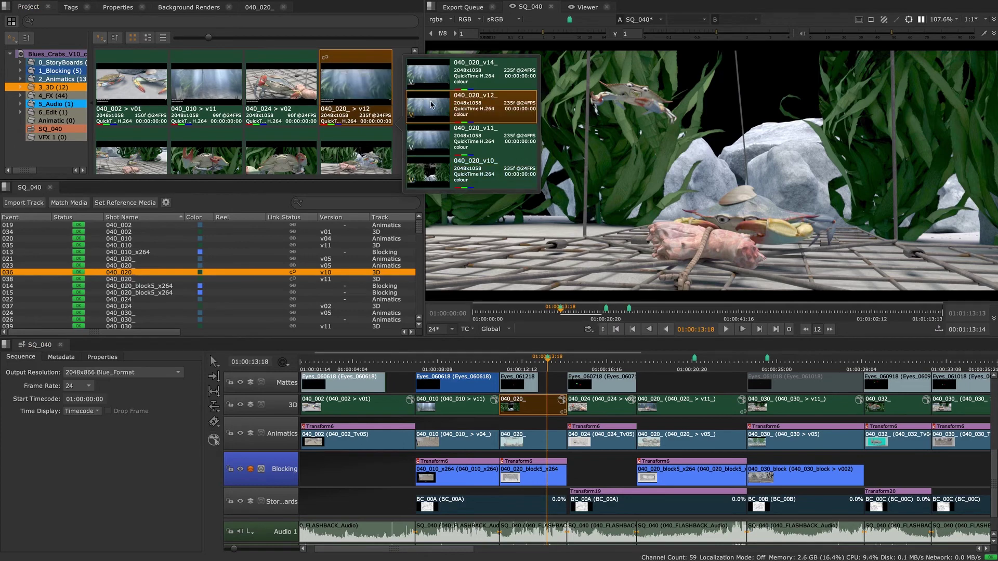
right_click(375, 99)
mouse_move(431, 196)
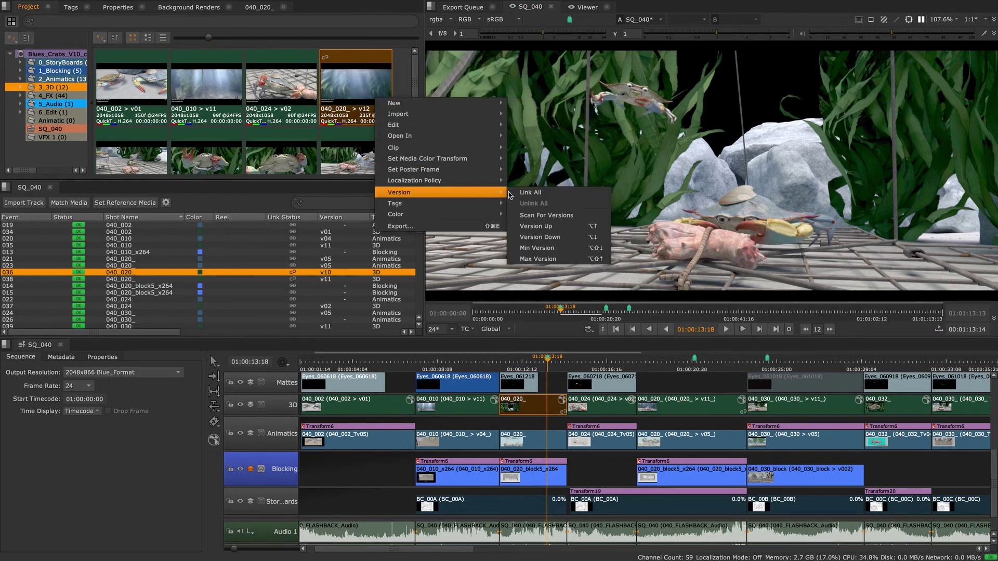
left_click(537, 259)
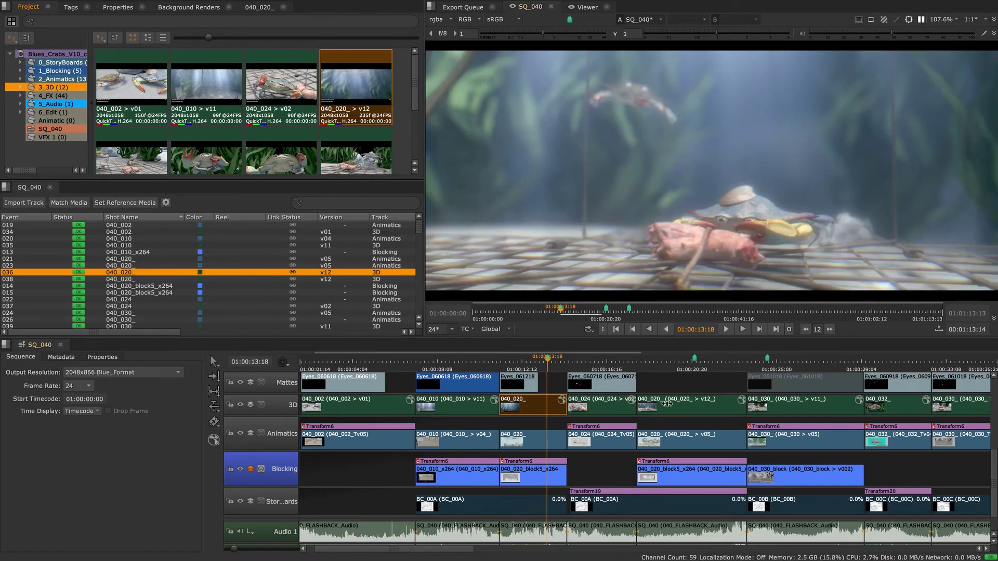
- Unlink all track items from the 040_020_ bin clip and switch the earlier 040_020_ shot on the 3D track to v10
left_click(667, 405, "ctrl")
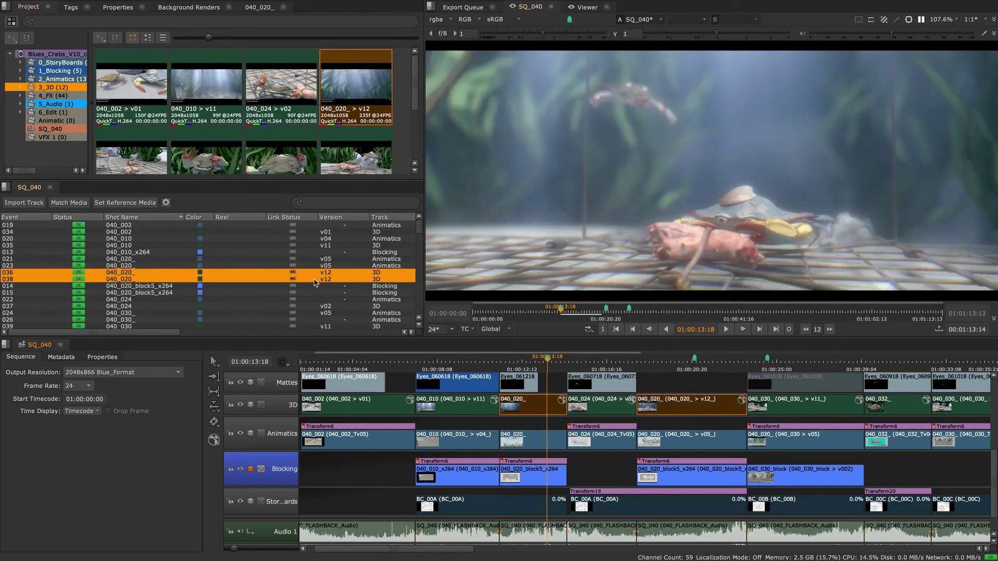
right_click(354, 93)
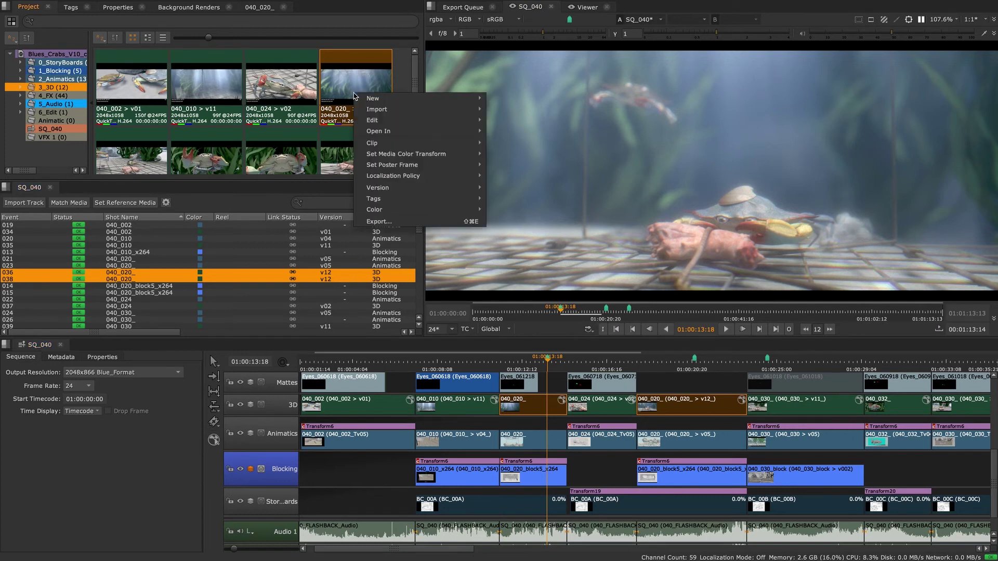
mouse_move(410, 190)
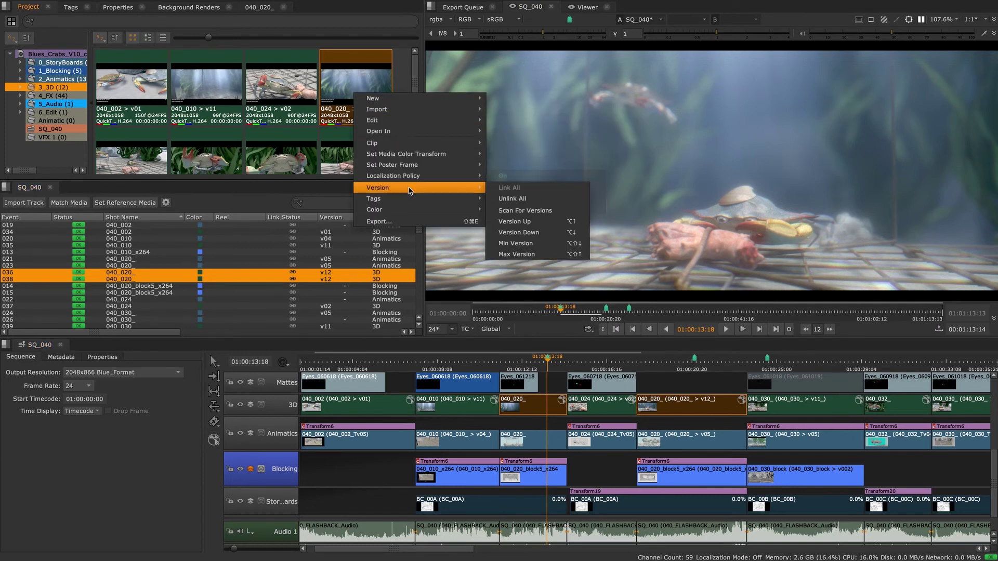
left_click(504, 198)
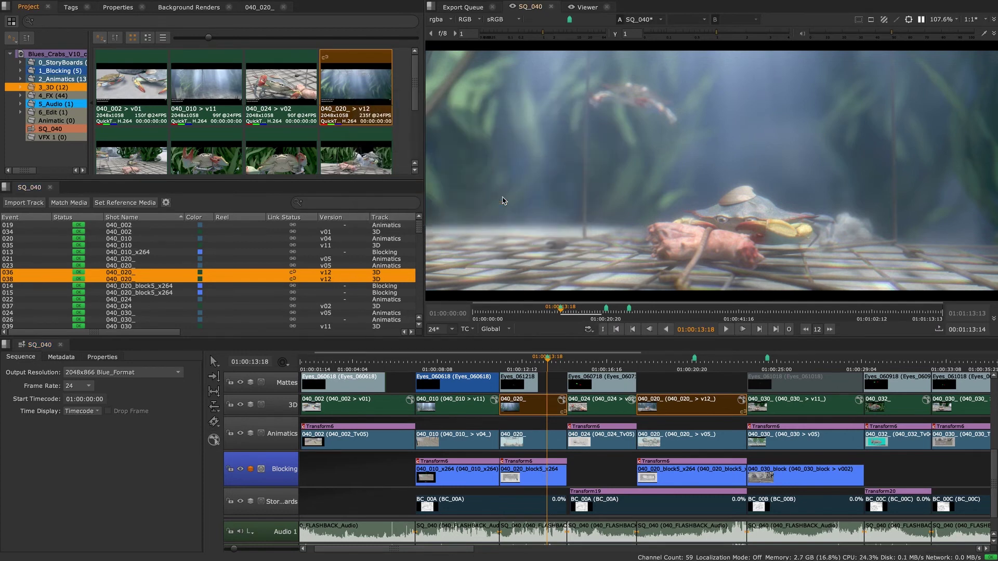
left_click(533, 410, "alt")
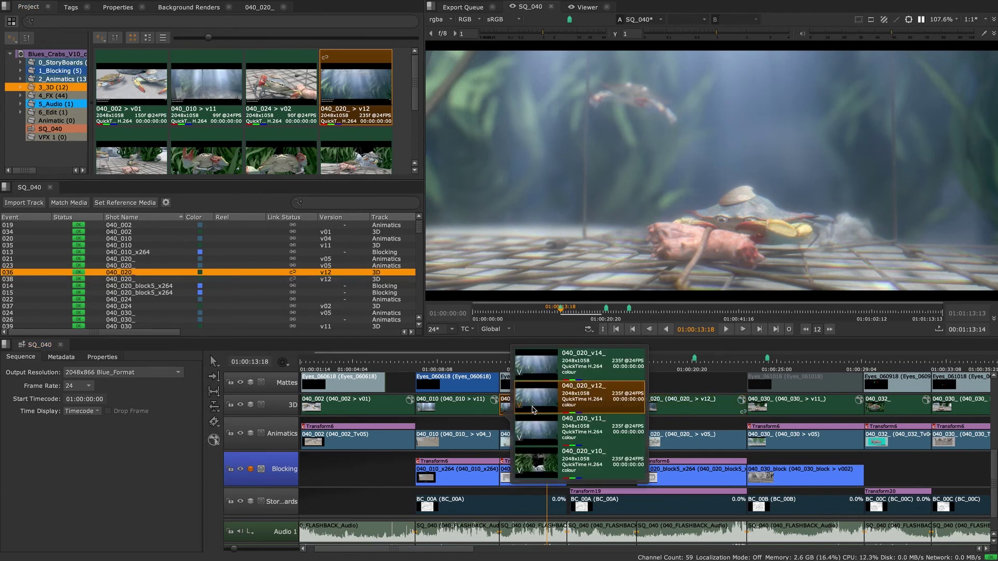
left_click(575, 457)
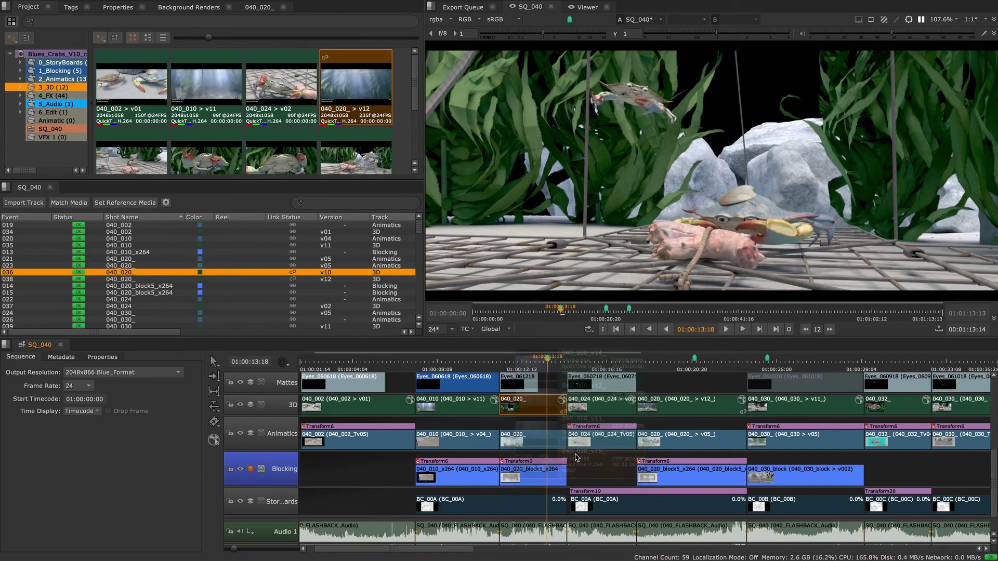
- Link the earlier 040_020_ shot to its bin clip using the bin version, and undo that link
right_click(544, 405)
mouse_move(601, 323)
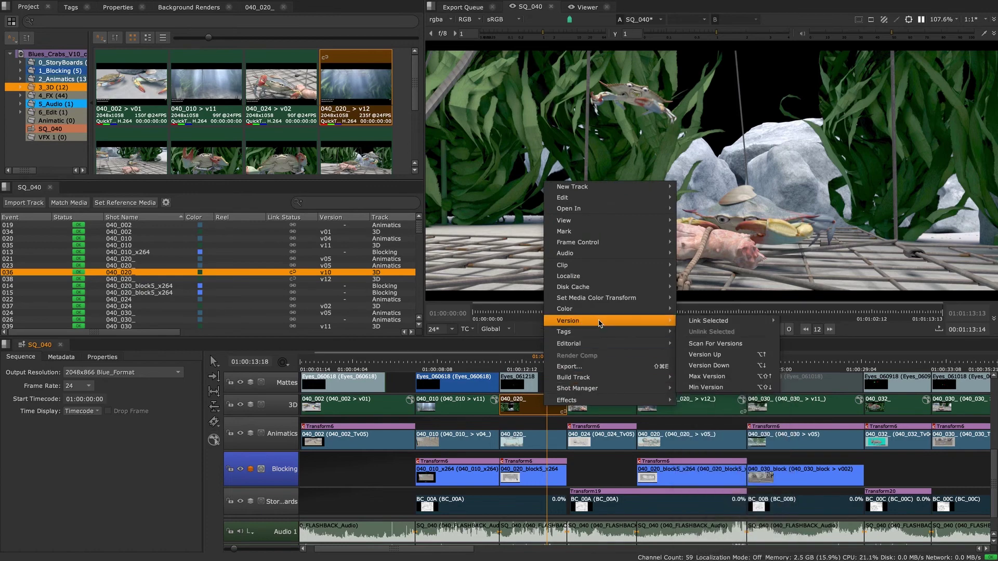
mouse_move(711, 324)
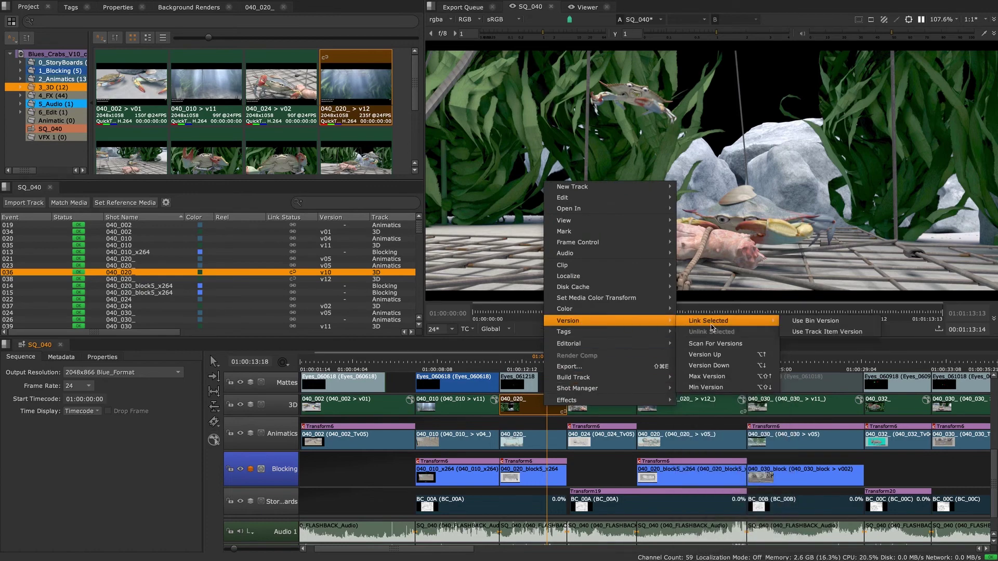
left_click(803, 322)
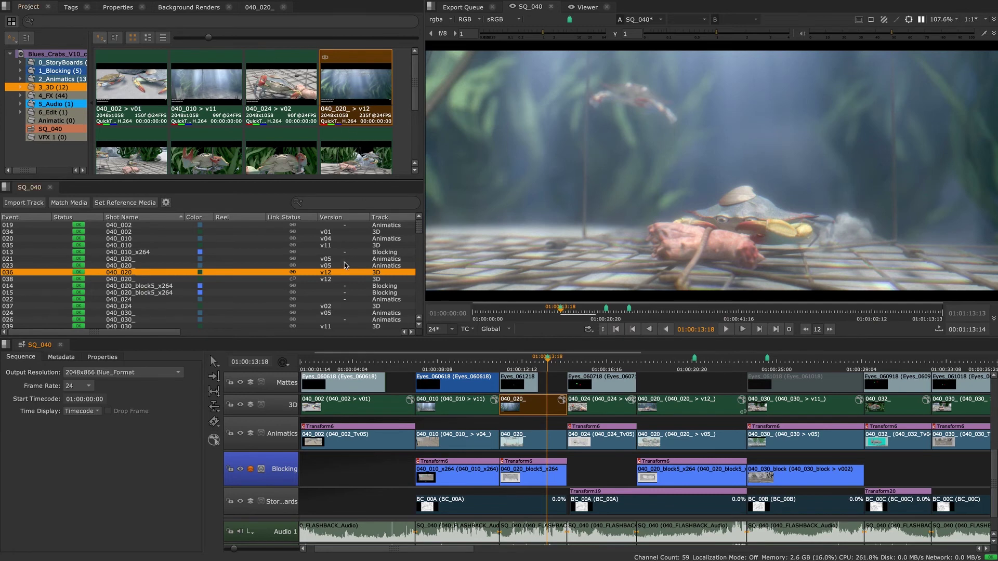
key("super+z")
- Link the earlier 040_020_ shot using the track item version, and add the later 040_020_ shot to the selection
right_click(534, 406)
mouse_move(576, 322)
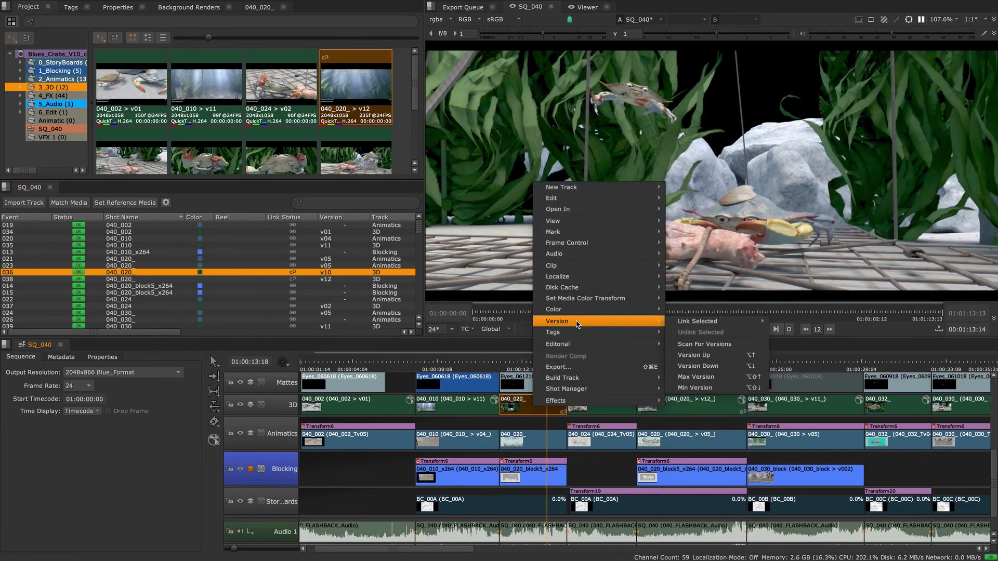
mouse_move(699, 324)
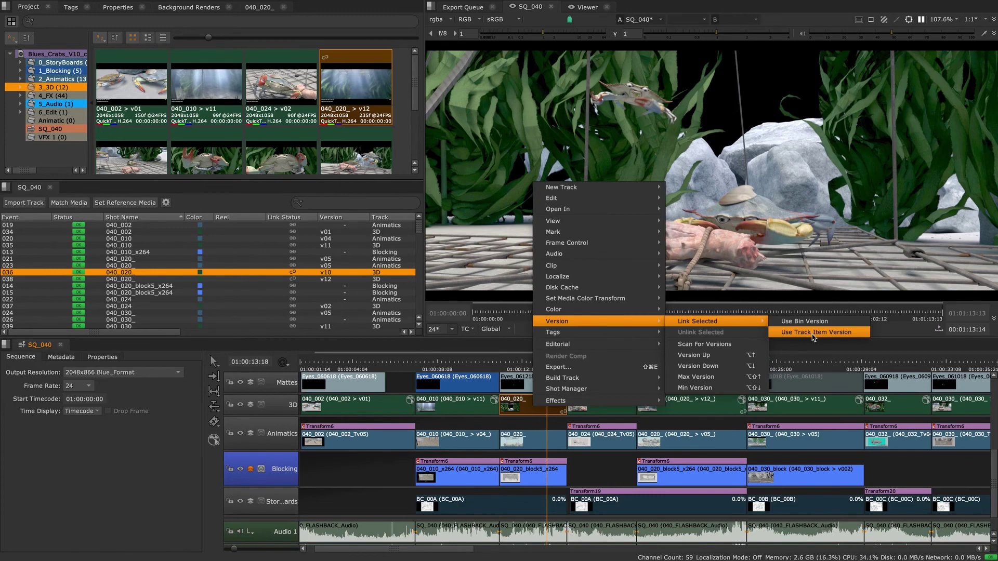
left_click(814, 334)
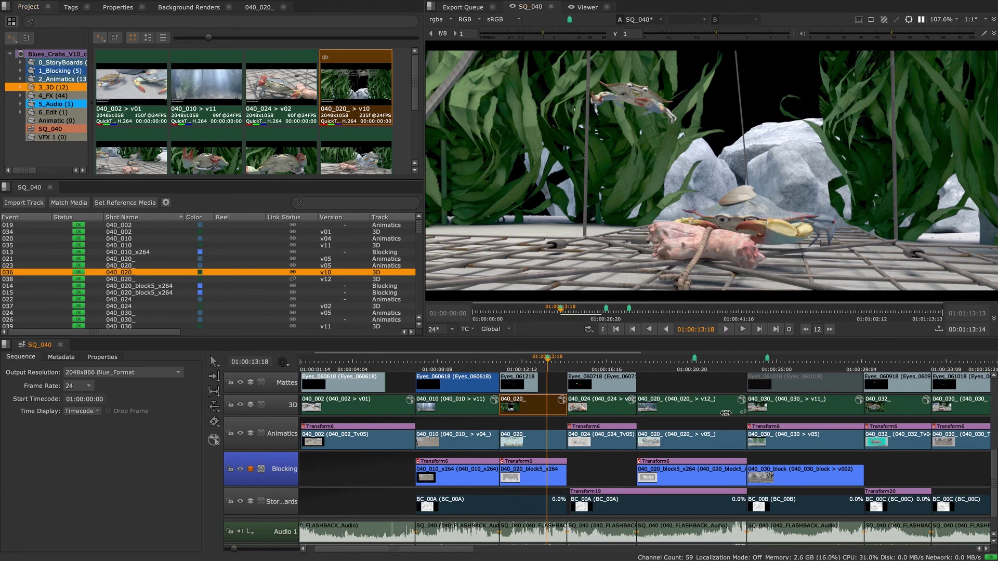
left_click(331, 279, "ctrl")
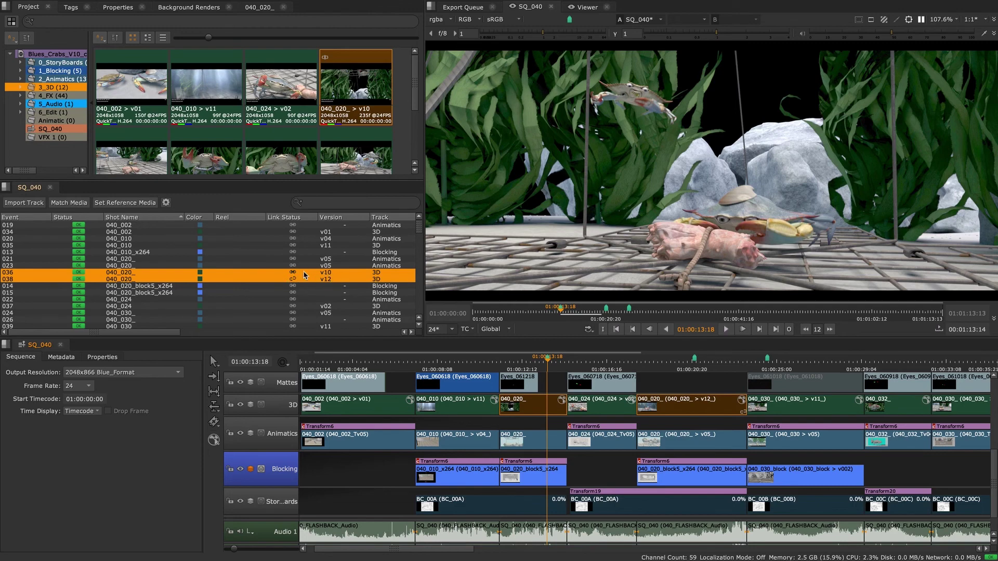
- Toggle the general project default "Link bin and track item version" off and back on, and accept the preferences
key("shift+s")
left_click(263, 118)
left_click(402, 239)
left_click(413, 239)
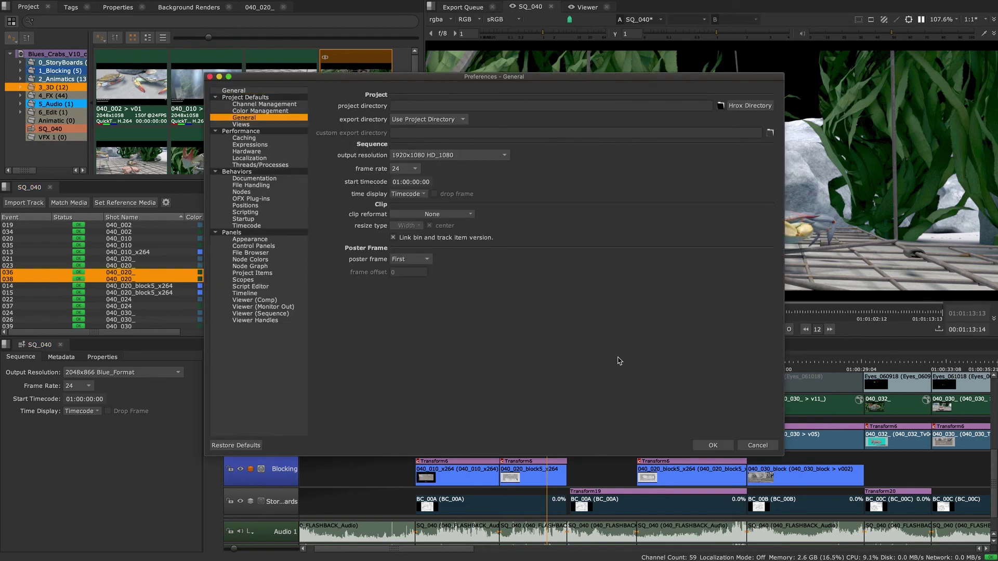
left_click(713, 445)
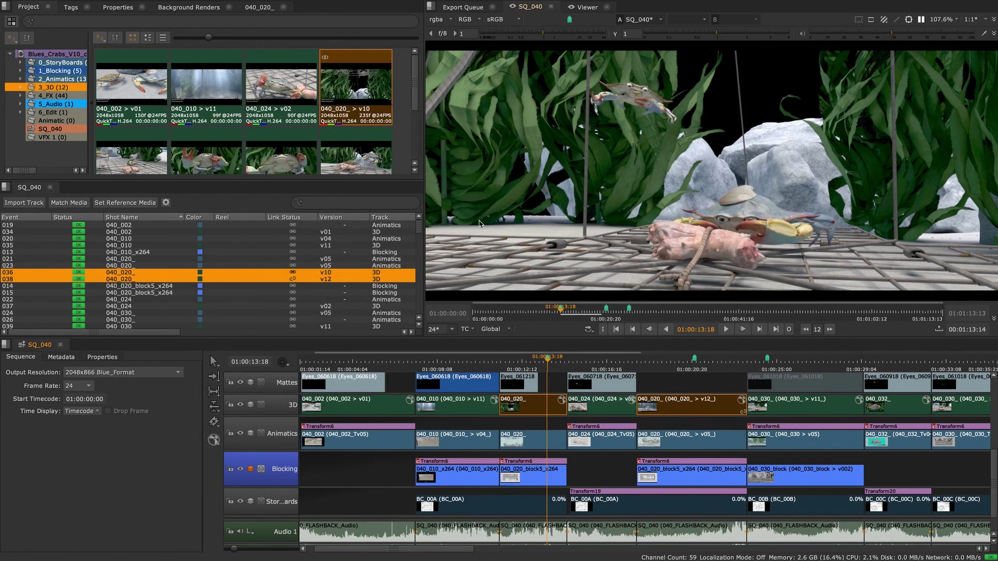
- Unlink all track items from the 040_020_ bin clip and version the later 040_020_ shot on the 3D track up to v14
right_click(353, 102)
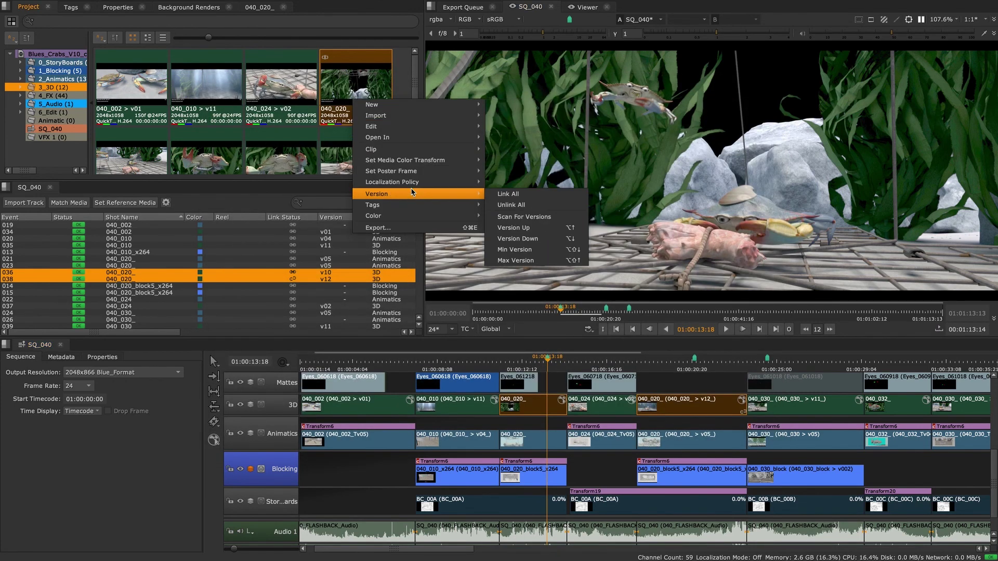
left_click(497, 208)
left_click(680, 407)
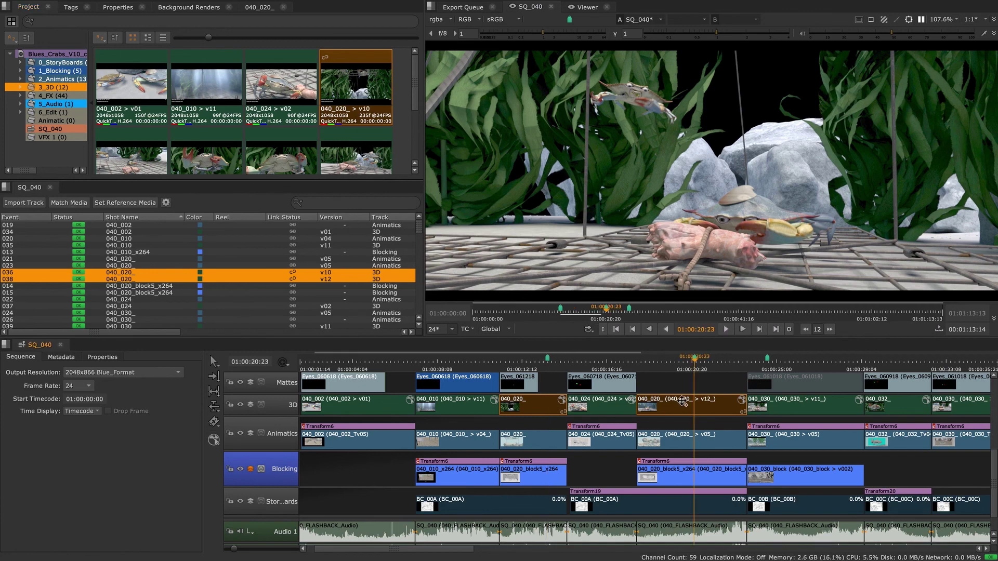
left_click(710, 461)
key("alt+Up")
key("alt+Up")
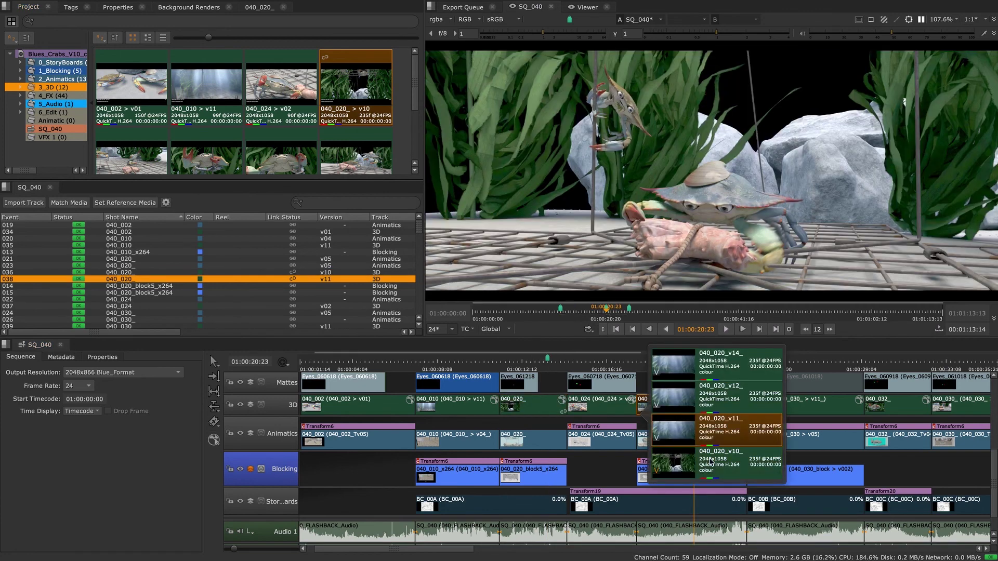
key("alt+Up")
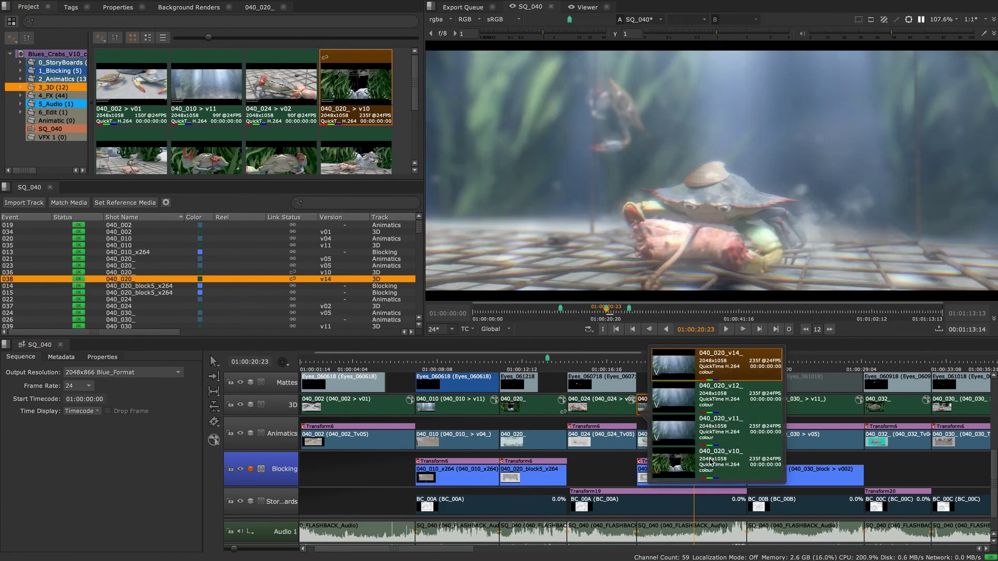
- Tag the later 040_020_ shot on the 3D track as Approved and return to the project bin
left_click(71, 7)
left_click_drag(131, 84, 722, 403)
left_click(33, 8)
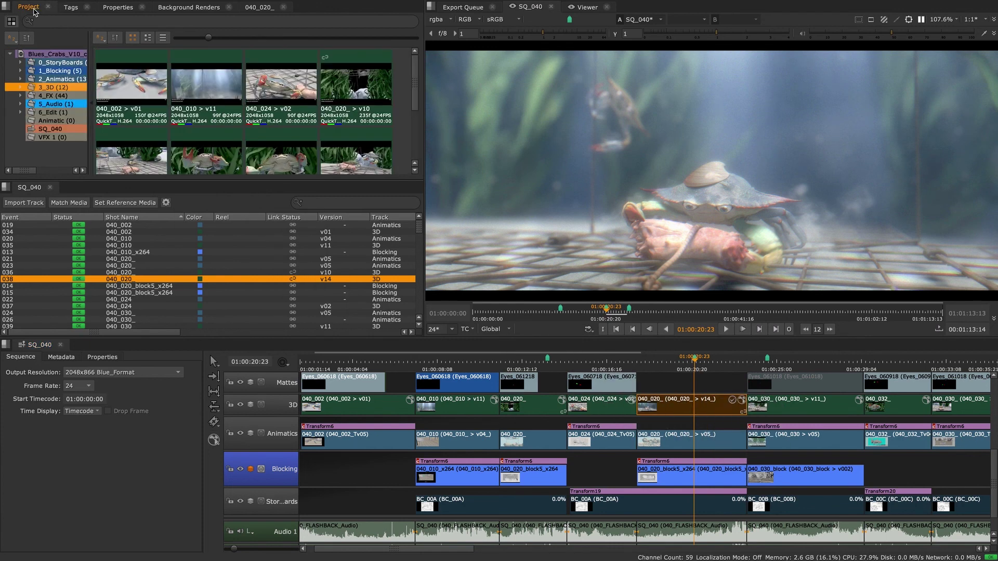
- Link the approved 040_020_ shot to its bin clip using the track item version
right_click(674, 406)
mouse_move(696, 322)
mouse_move(860, 322)
left_click(782, 324)
- Link all track items of the 040_020_ bin clip and select both 040_020_ shots on the 3D track
right_click(364, 94)
mouse_move(467, 187)
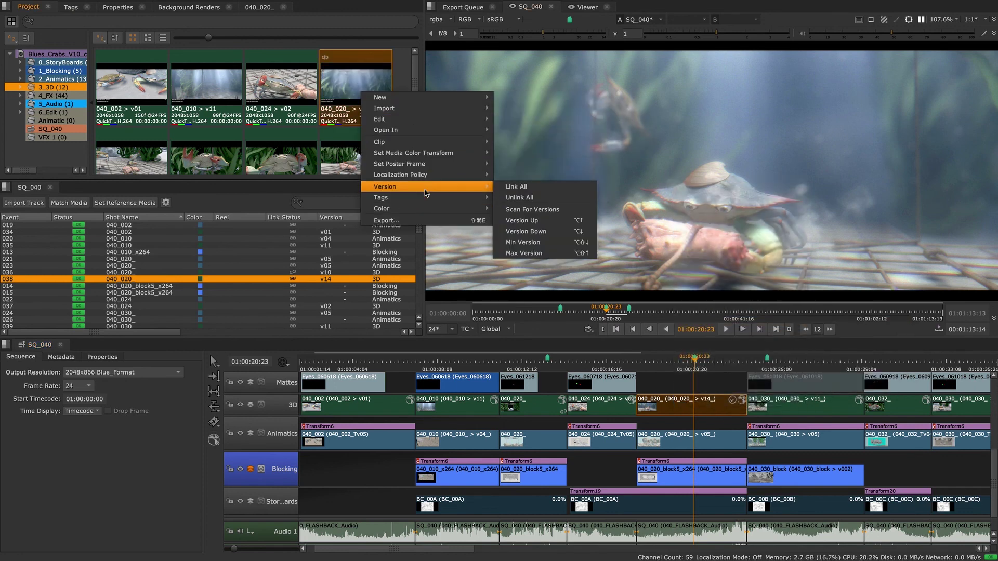
left_click(513, 191)
left_click(536, 407)
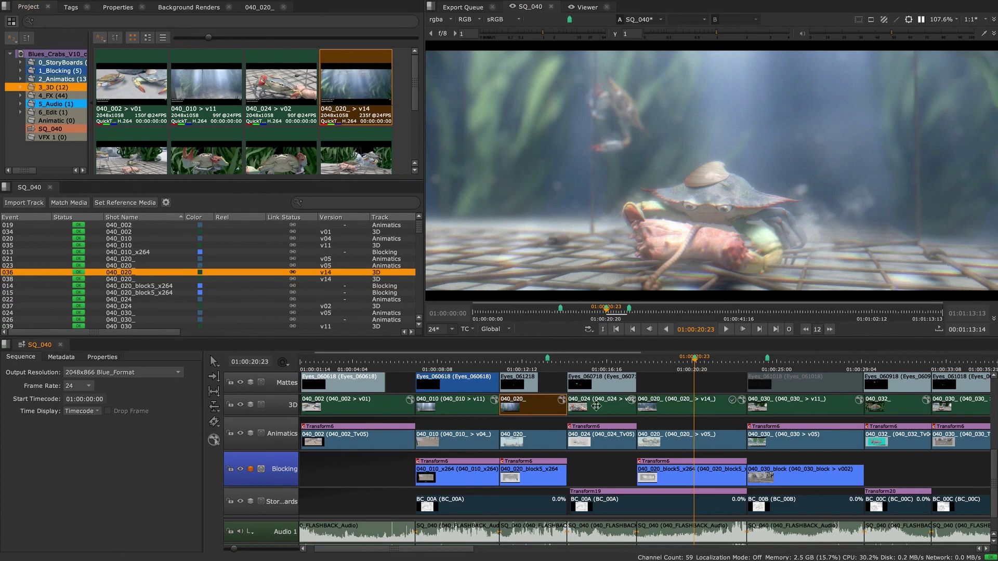
left_click(687, 406, "ctrl")
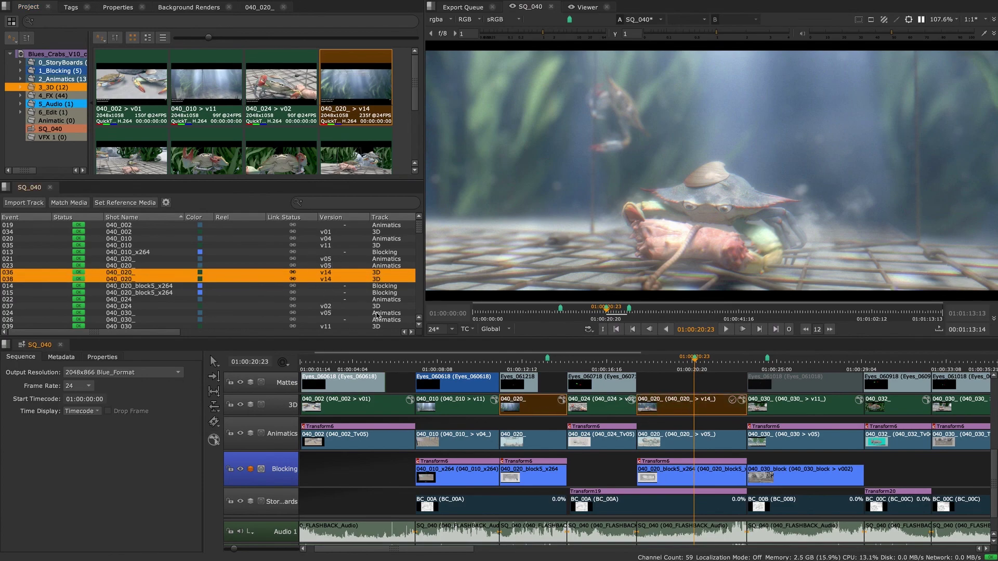